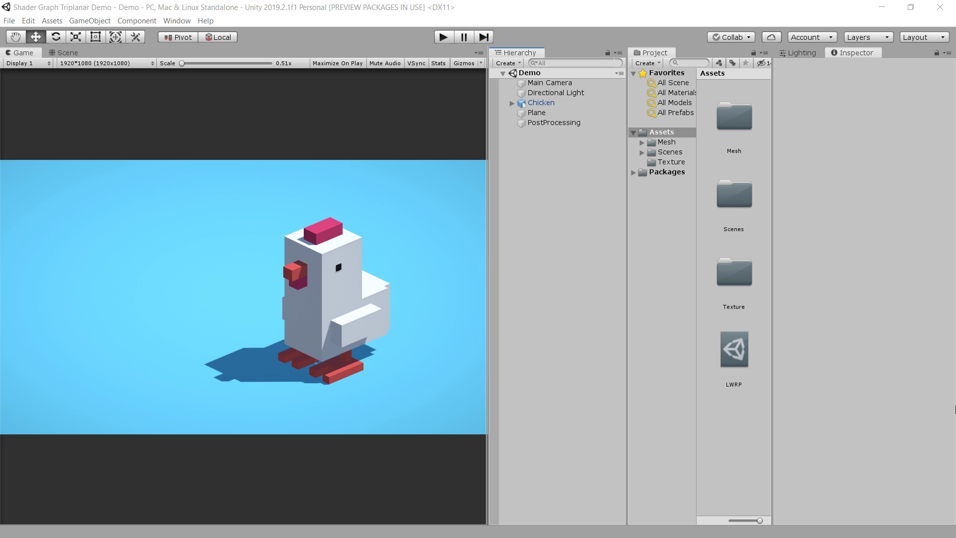
- Create a PBR Graph shader named "Simple Triplanar" in the Assets folder
click(735, 420)
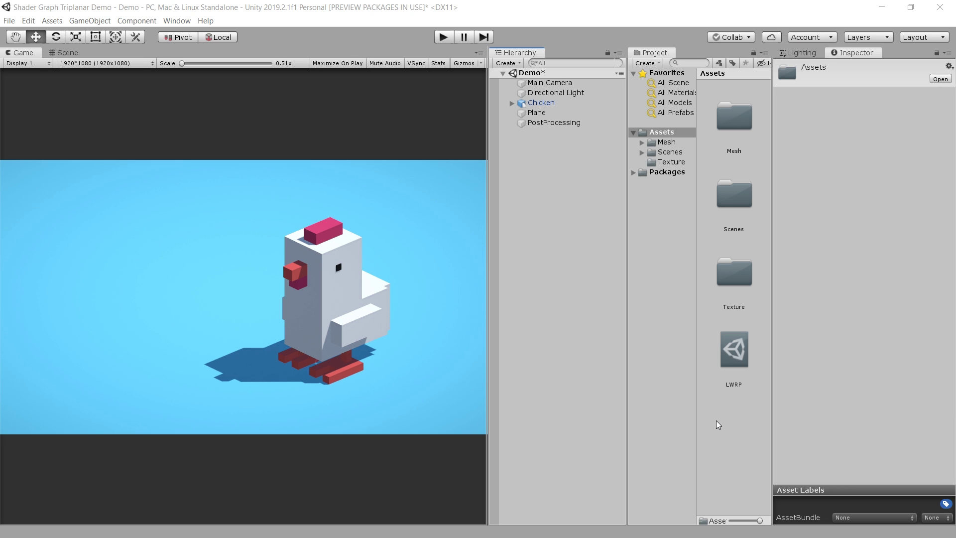
right_click(716, 421)
mouse_move(760, 172)
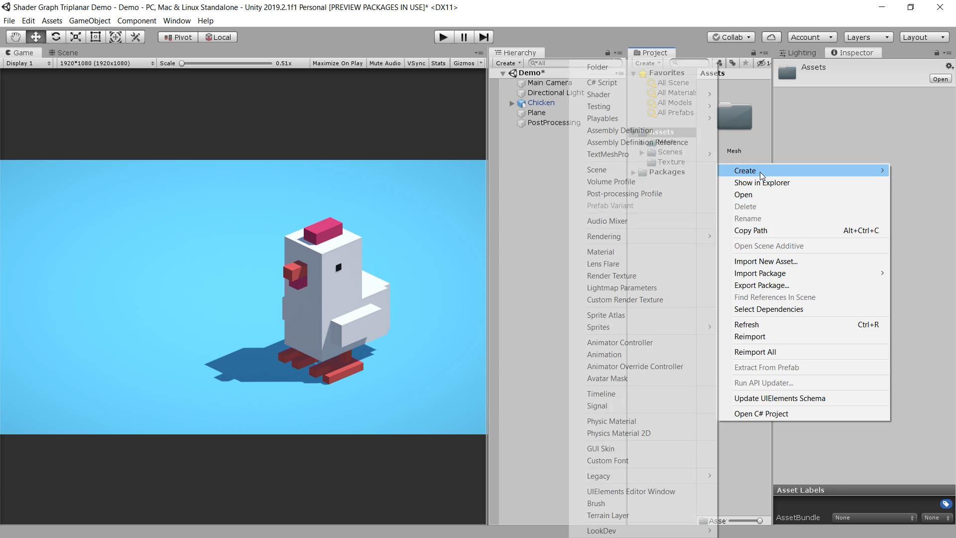
mouse_move(670, 96)
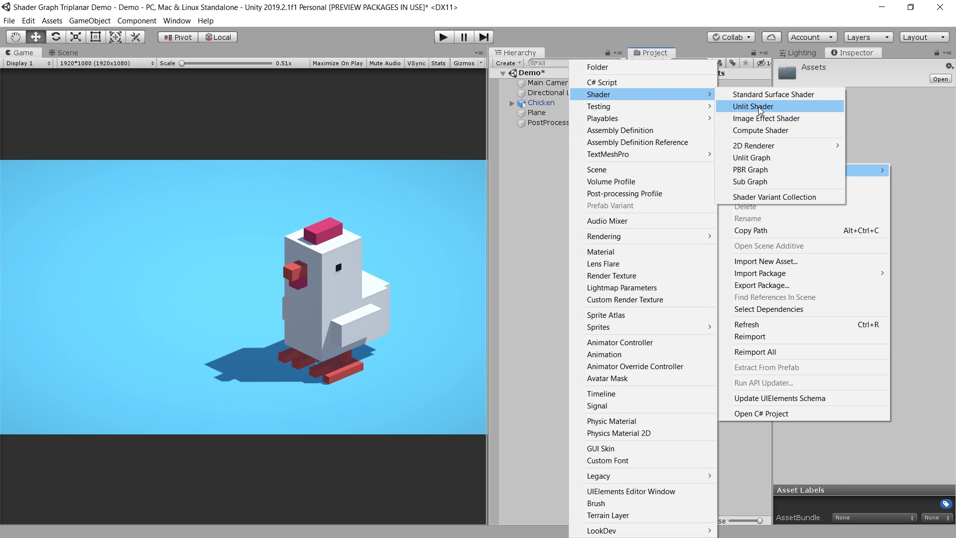
click(755, 170)
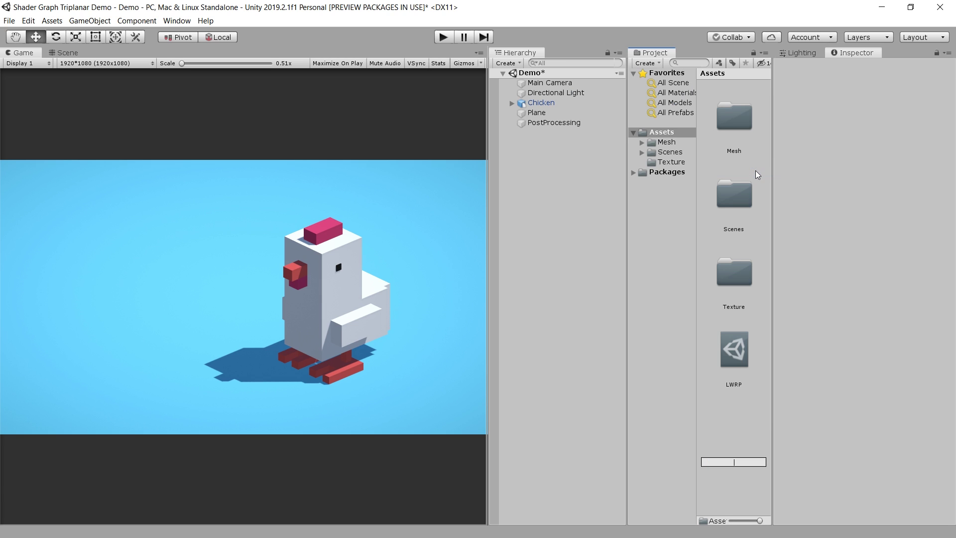
text(Simple Triplanar)
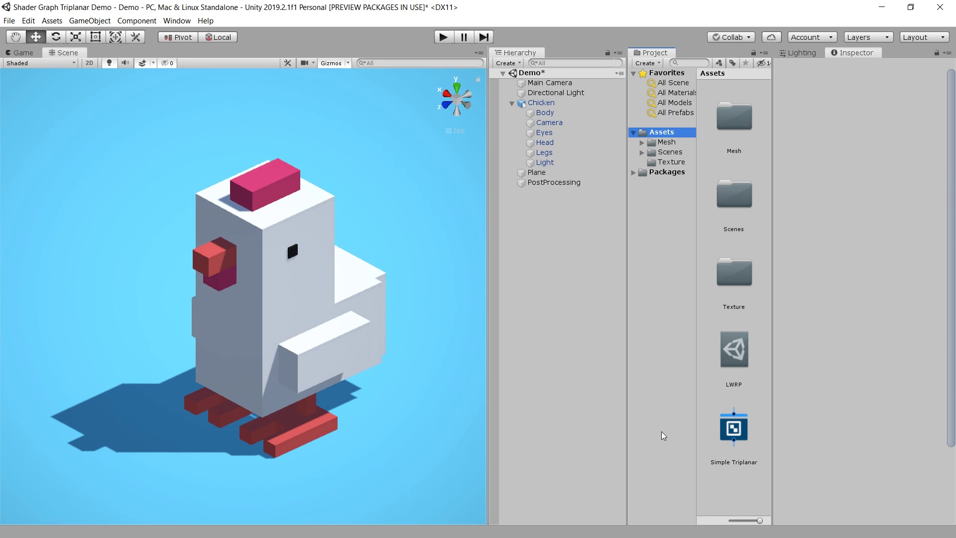
- Set the Base Map color of the chicken Body's material to red (FF1717)
click(324, 303)
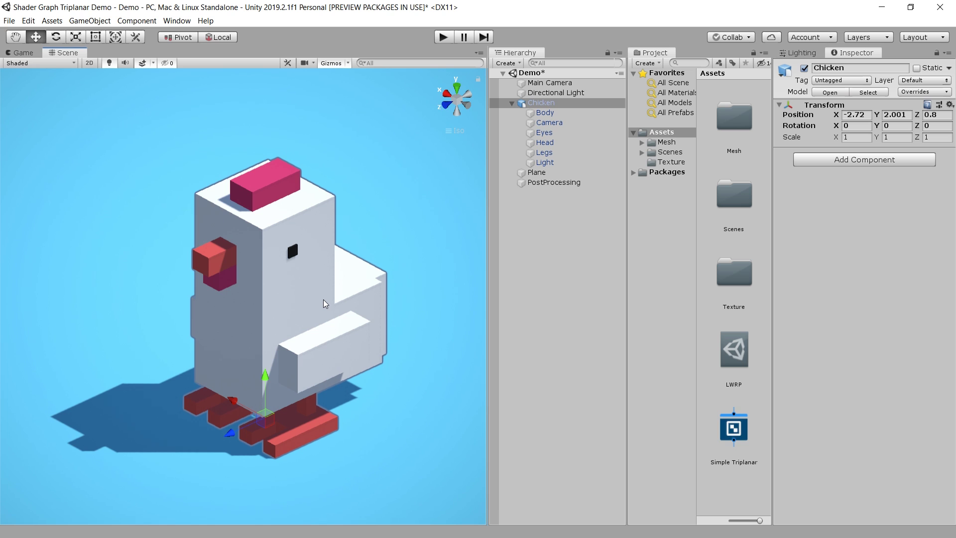
click(324, 303)
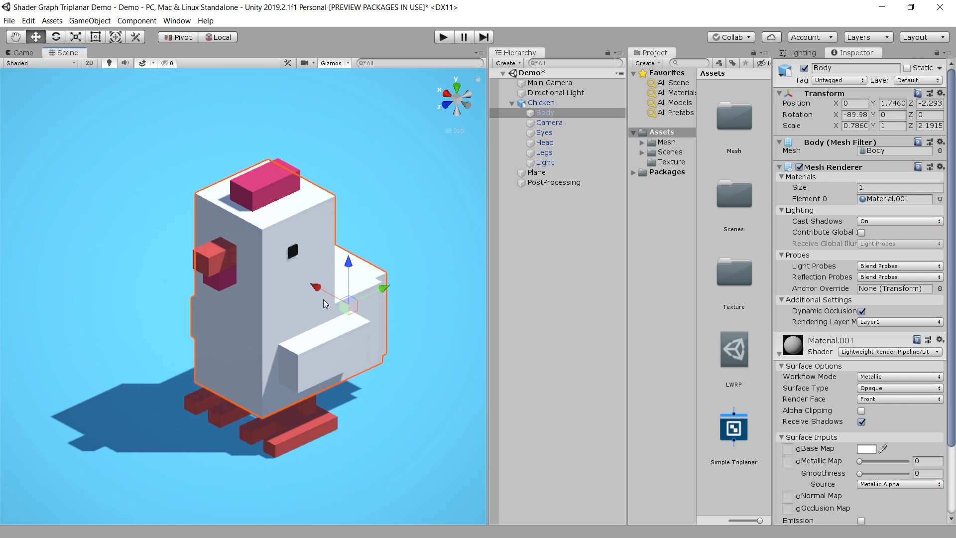
click(867, 449)
drag(576, 236, 570, 175)
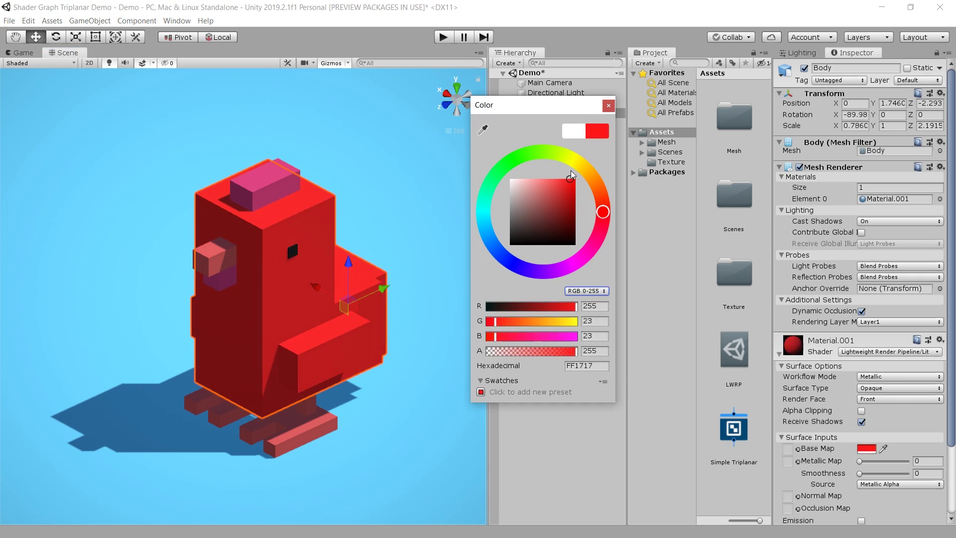
click(608, 105)
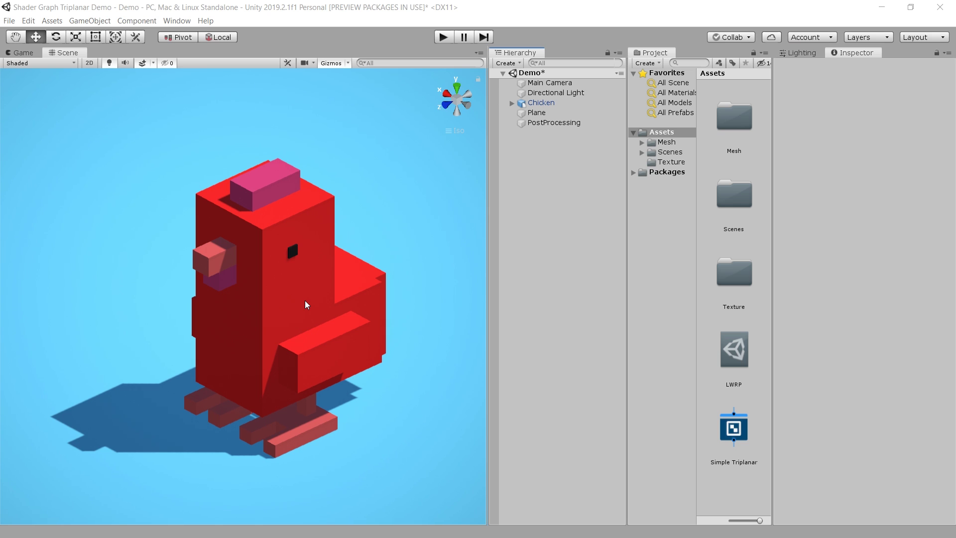
- Open the Simple Triplanar shader graph and add a Normal Vector node in World space
click(734, 428)
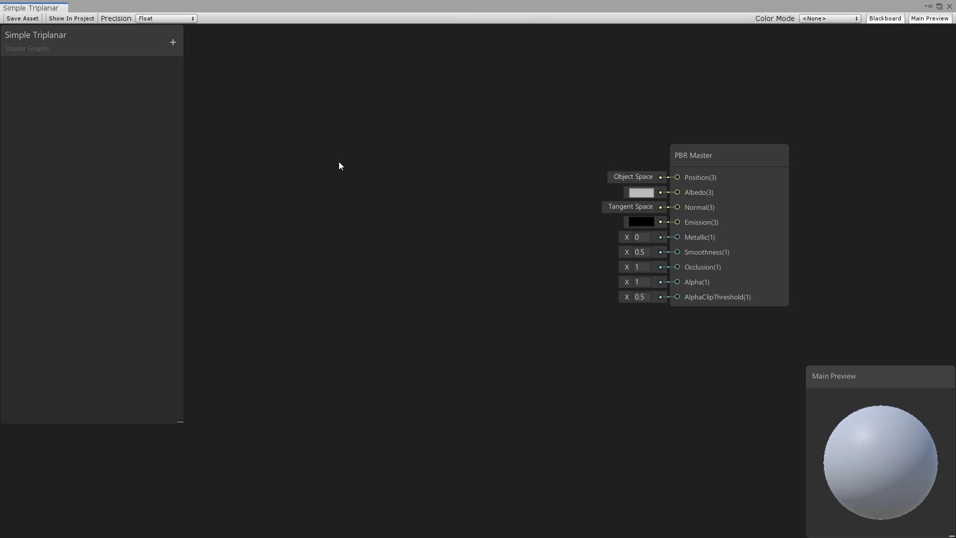
key(space)
text(normal)
click(192, 267)
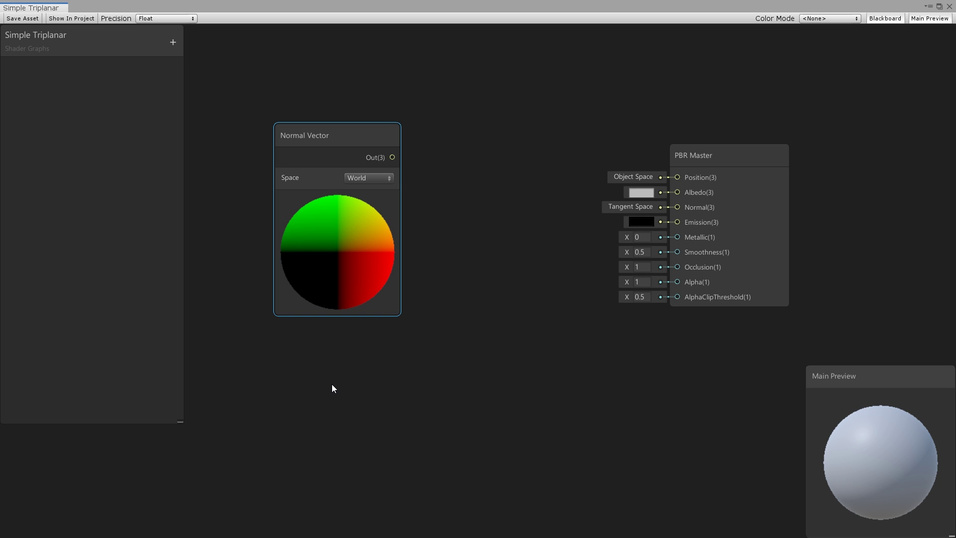
- Add a Vector 3 node below the Normal Vector node and set its Y value to 1
click(332, 385)
key(space)
text(vector)
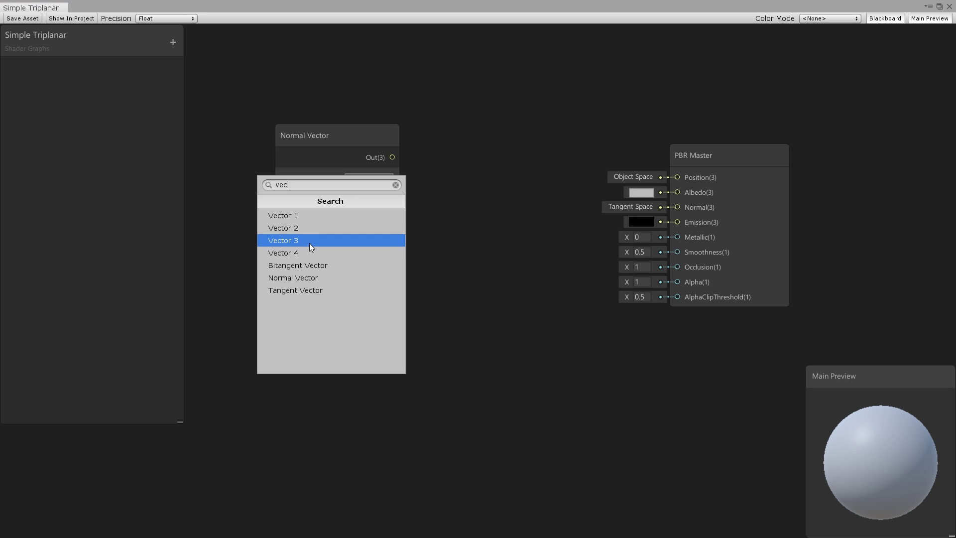
click(309, 244)
drag(361, 411, 333, 366)
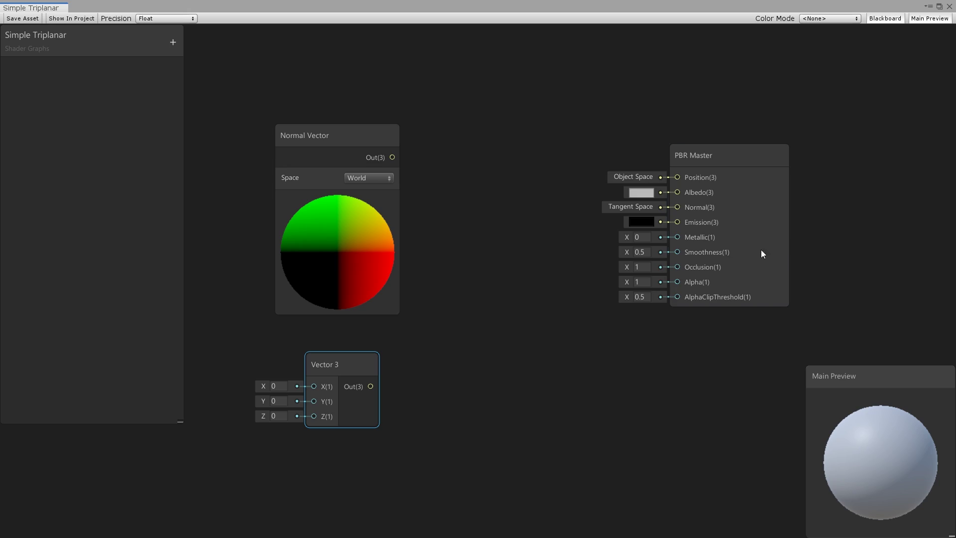
click(275, 401)
text(1)
- Add a Dot Product node and connect Normal Vector to its A input and Vector 3 to its B input
scroll(305, 177, down, 1)
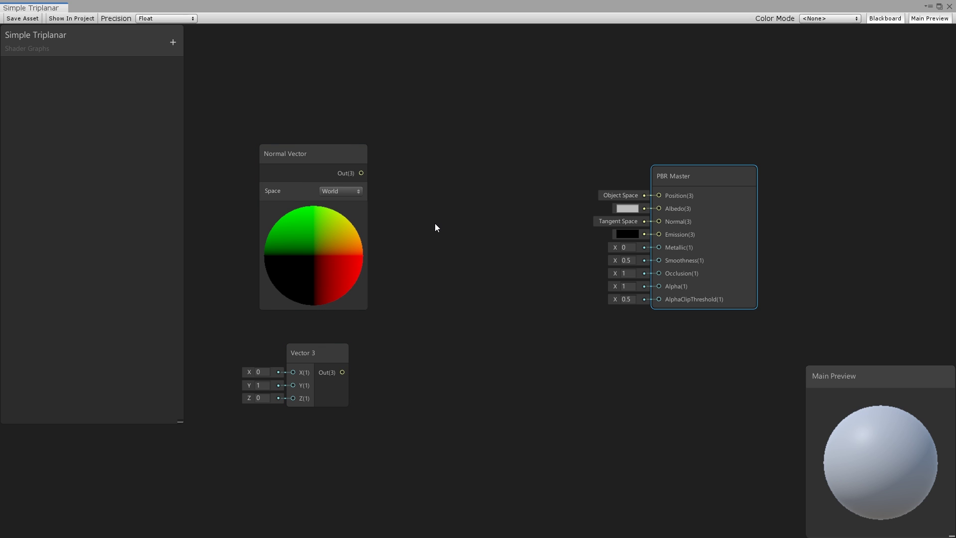
key(space)
text(do)
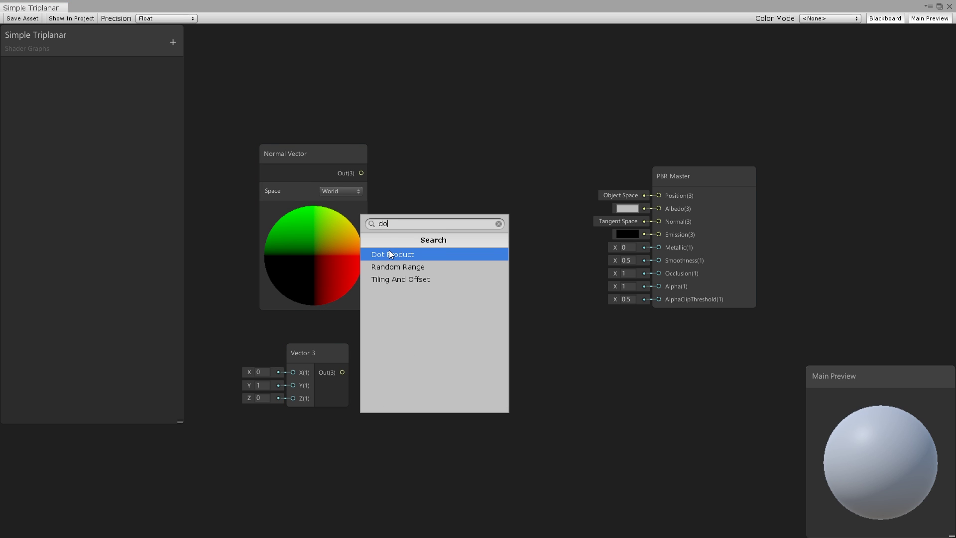
click(391, 254)
drag(438, 249, 457, 176)
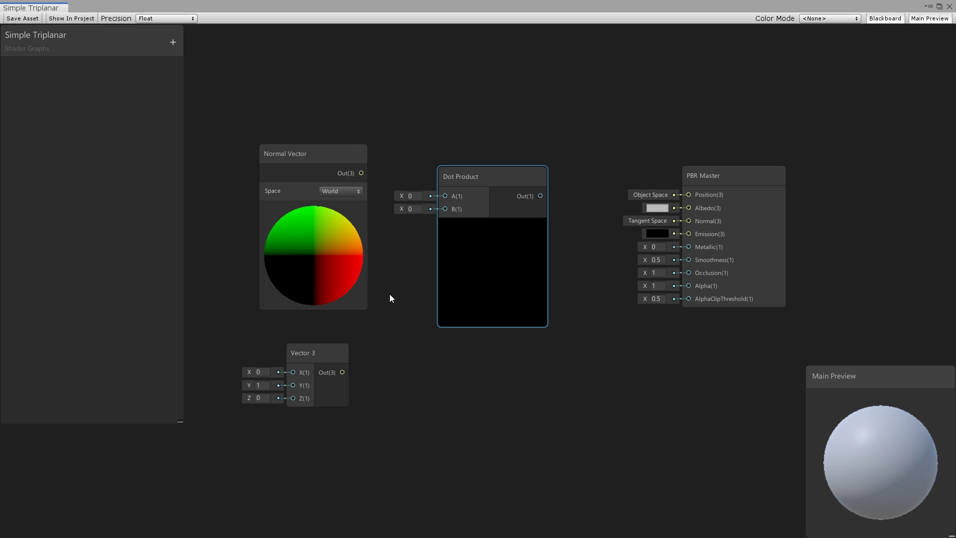
drag(342, 372, 447, 209)
drag(322, 156, 448, 196)
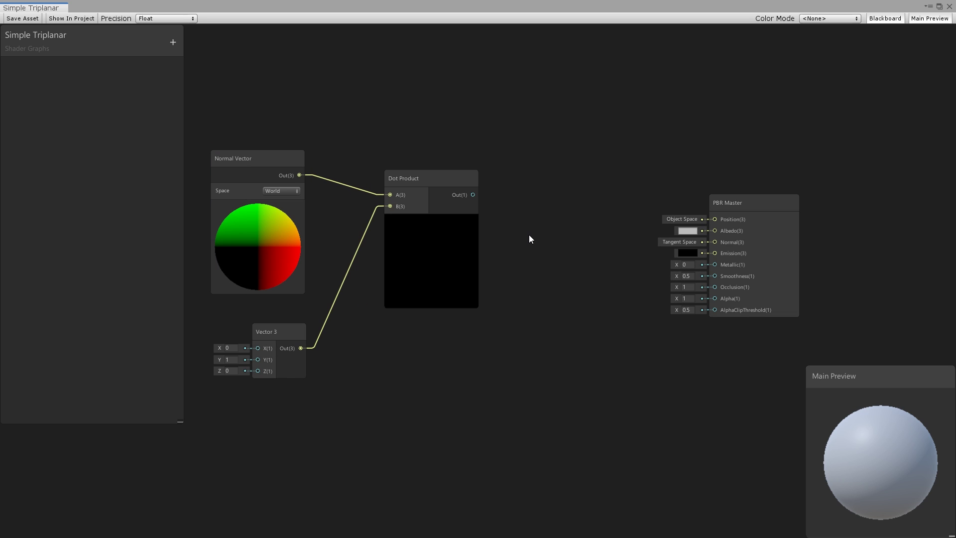
- Make room before the PBR Master node and add a Multiply node between it and Dot Product
drag(732, 203, 776, 200)
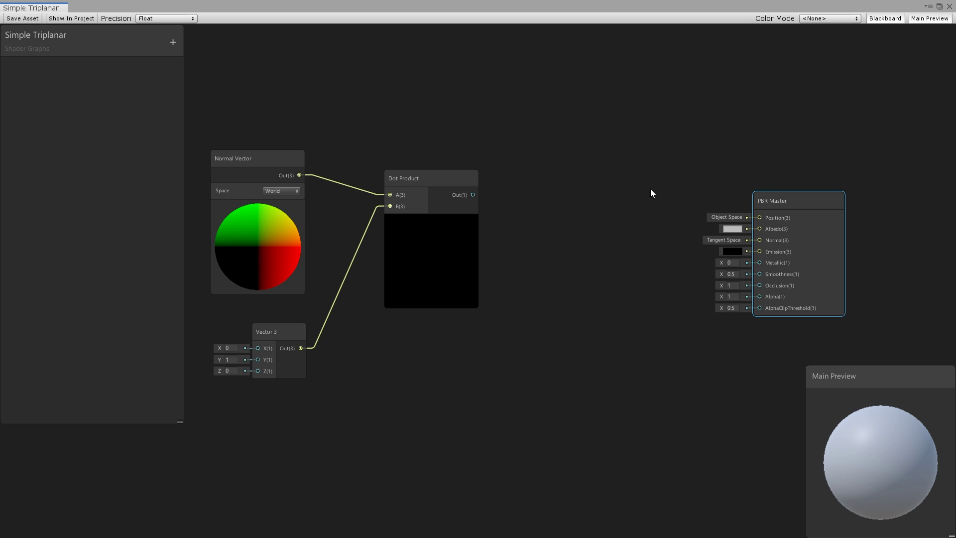
click(569, 181)
key(space)
text(mul)
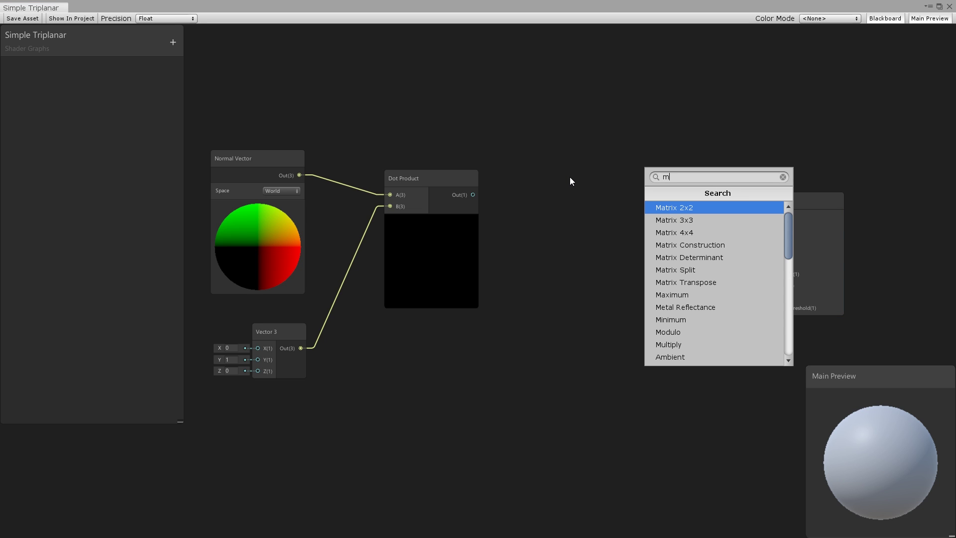
click(647, 207)
click(492, 362)
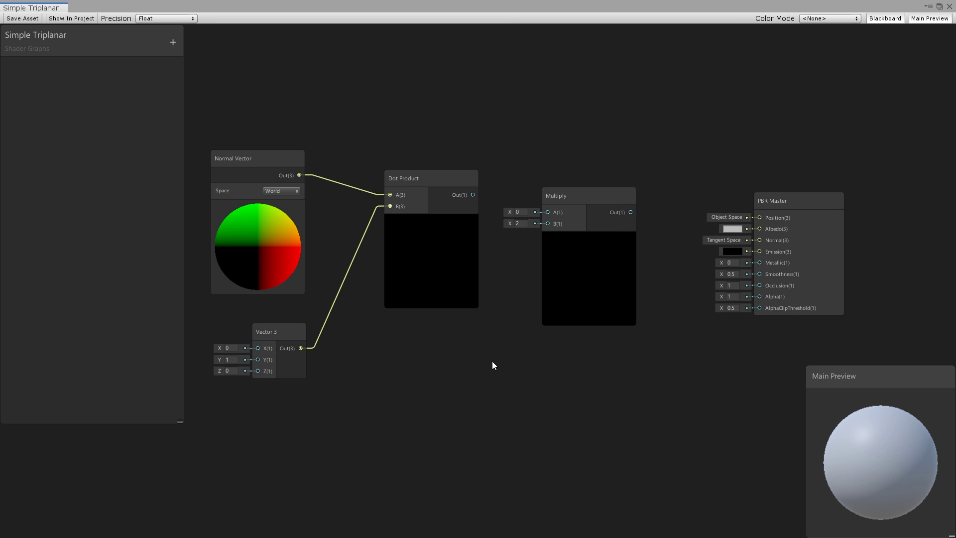
- Add a Color node, and connect Dot Product to the Multiply node's A input and Color to its B input
middle_drag(492, 362, 490, 324)
key(space)
text(c)
click(439, 426)
drag(517, 332, 462, 309)
drag(572, 157, 574, 141)
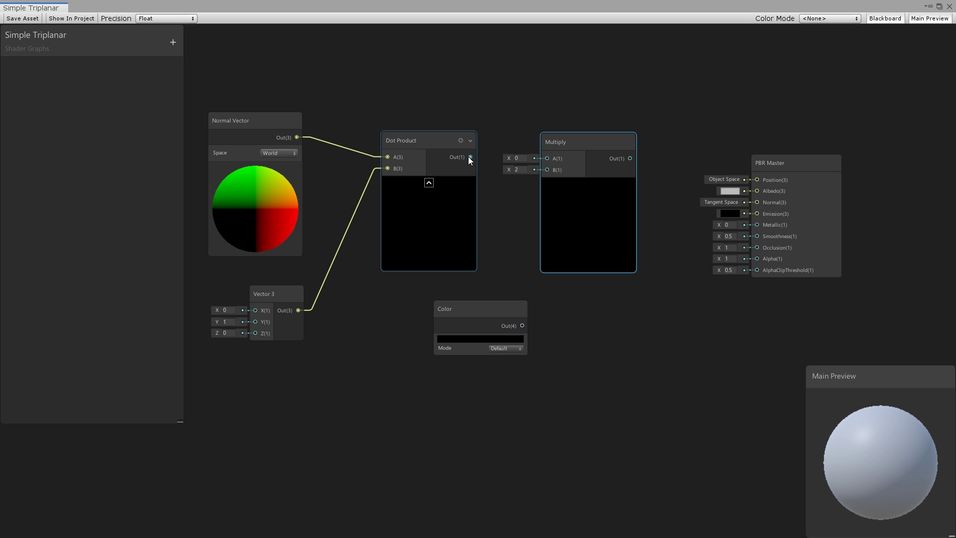
drag(470, 157, 548, 158)
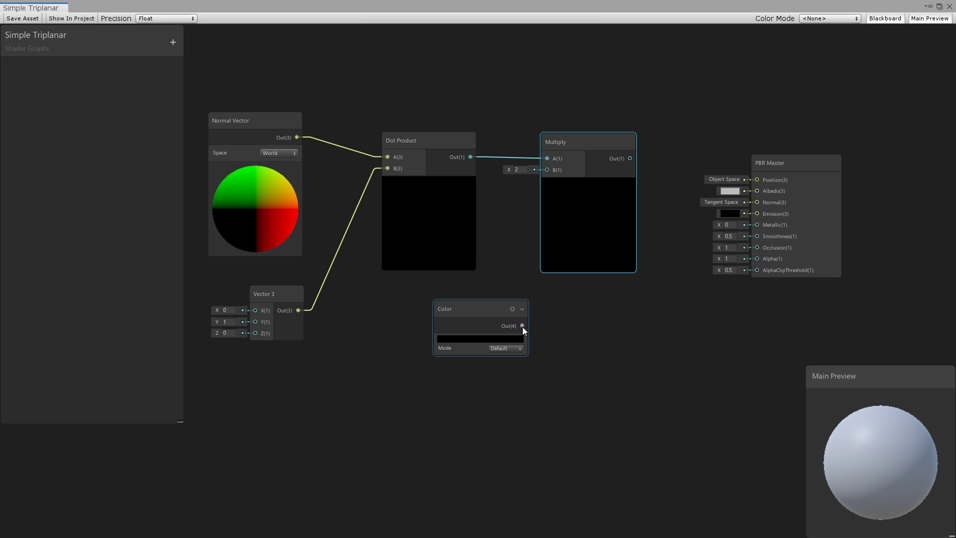
drag(522, 325, 544, 167)
- Set the Color node to light green (BDFF7A)
click(486, 338)
click(542, 153)
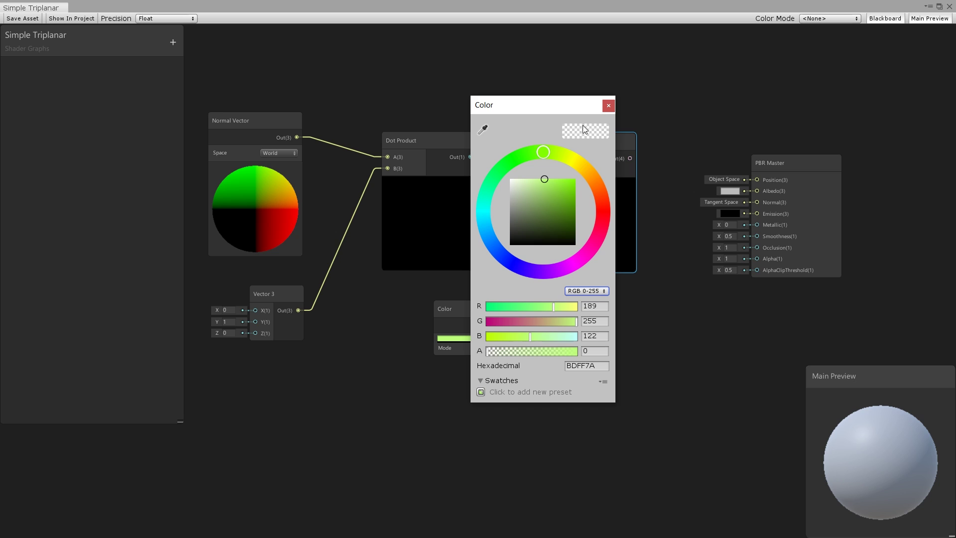
click(607, 106)
- Connect the Multiply output to the PBR Master's Emission input and save the shader asset
drag(630, 158, 758, 213)
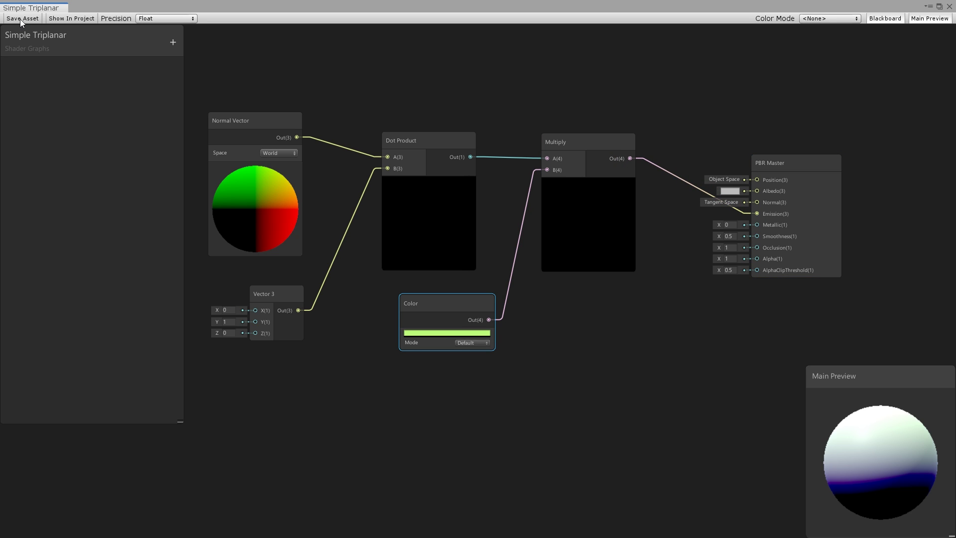
click(19, 19)
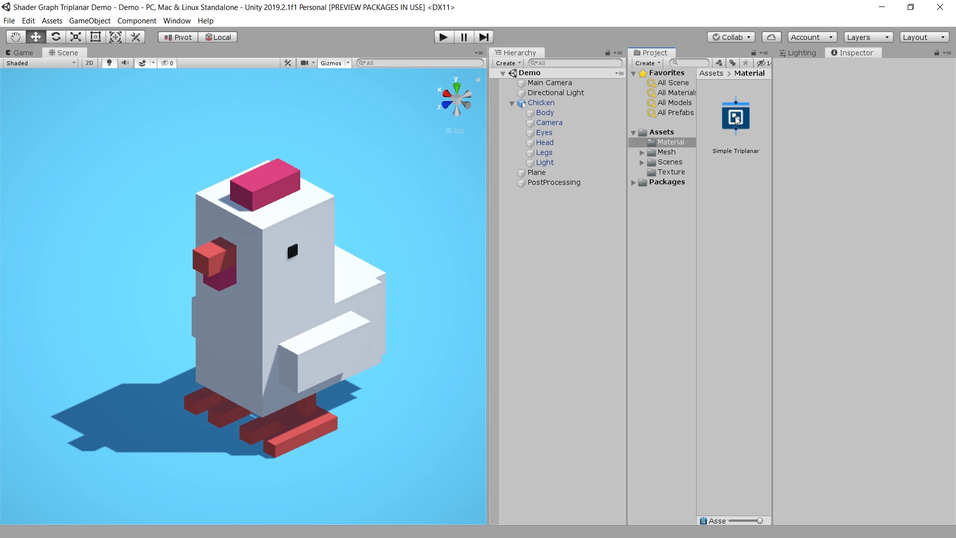
- Create a material named "Body" from the Simple Triplanar shader and apply it to the chicken's body
right_click(735, 130)
mouse_move(761, 127)
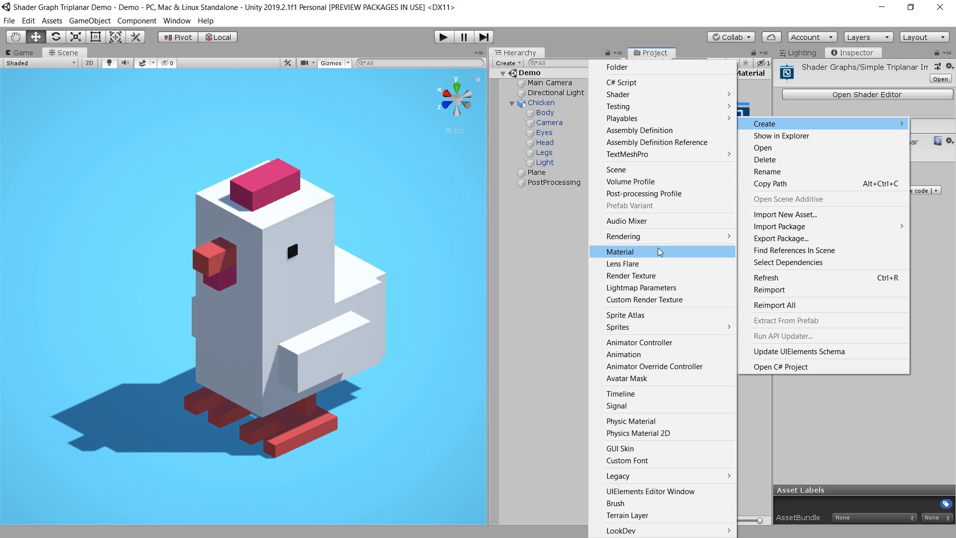
click(658, 251)
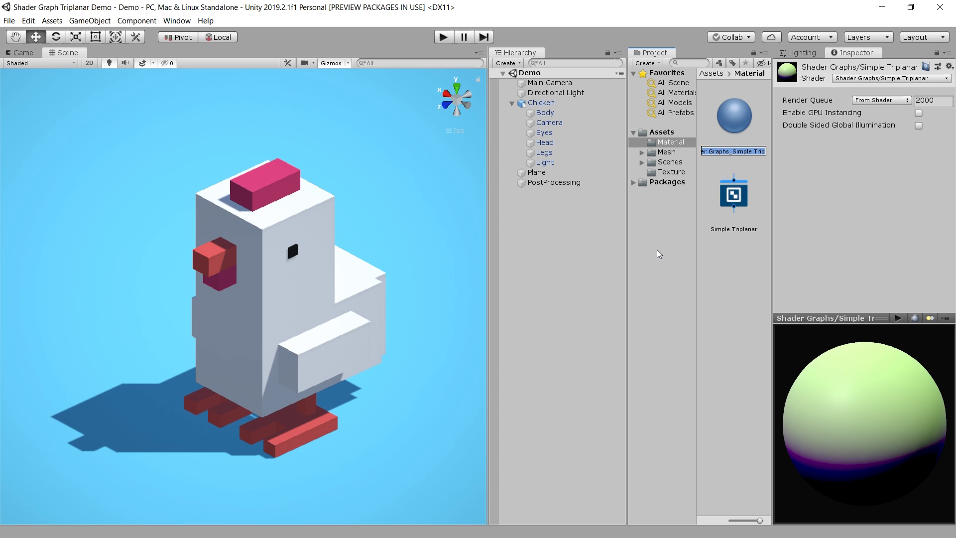
text(Body)
key(Return)
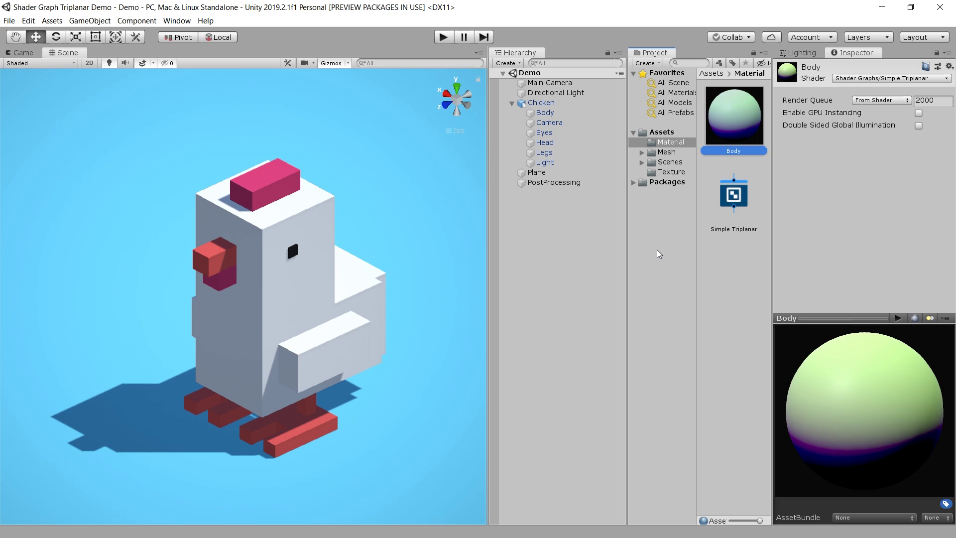
drag(738, 130, 323, 234)
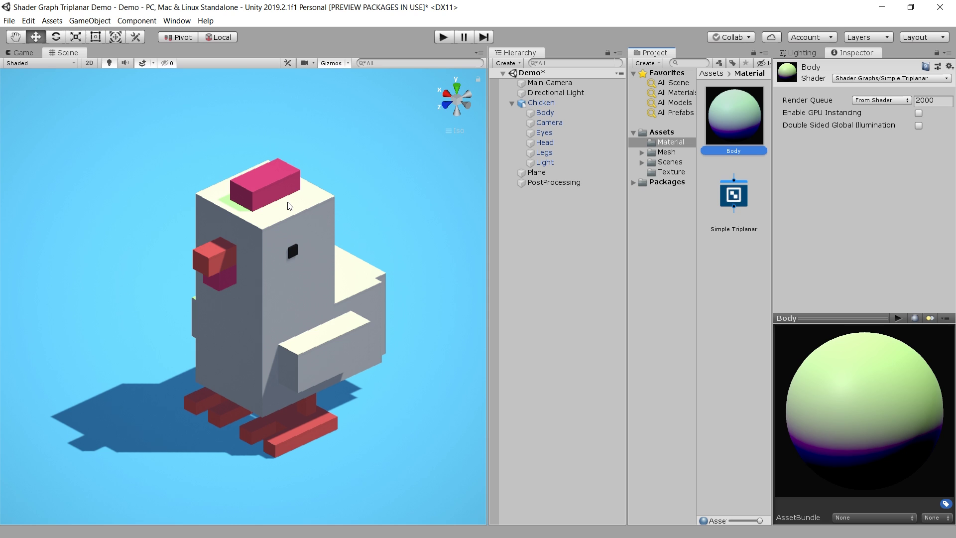
- Disable the Directional Light temporarily and examine the emission color on the chicken's upward-facing surfaces
alt+drag(245, 214, 194, 182)
click(512, 102)
click(555, 92)
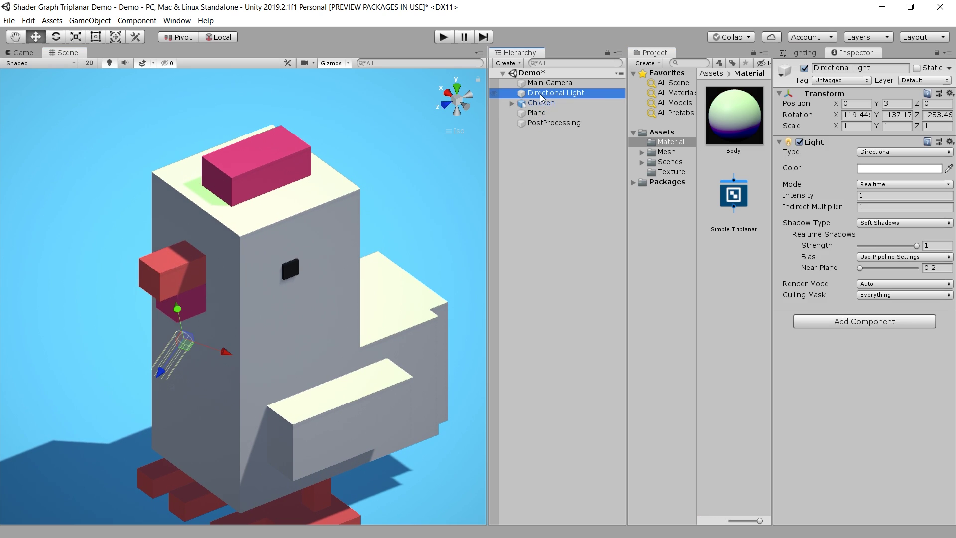
click(803, 69)
click(573, 232)
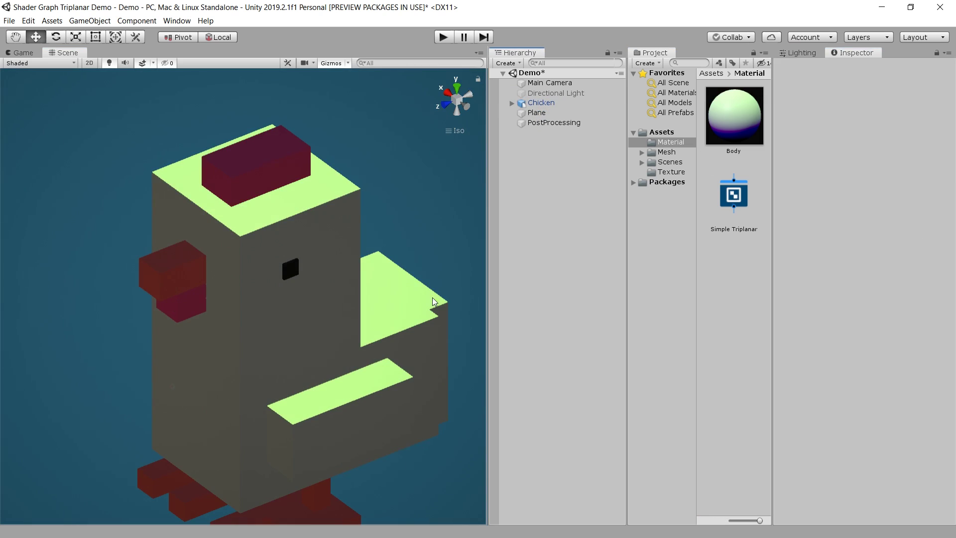
alt+drag(323, 202, 303, 210)
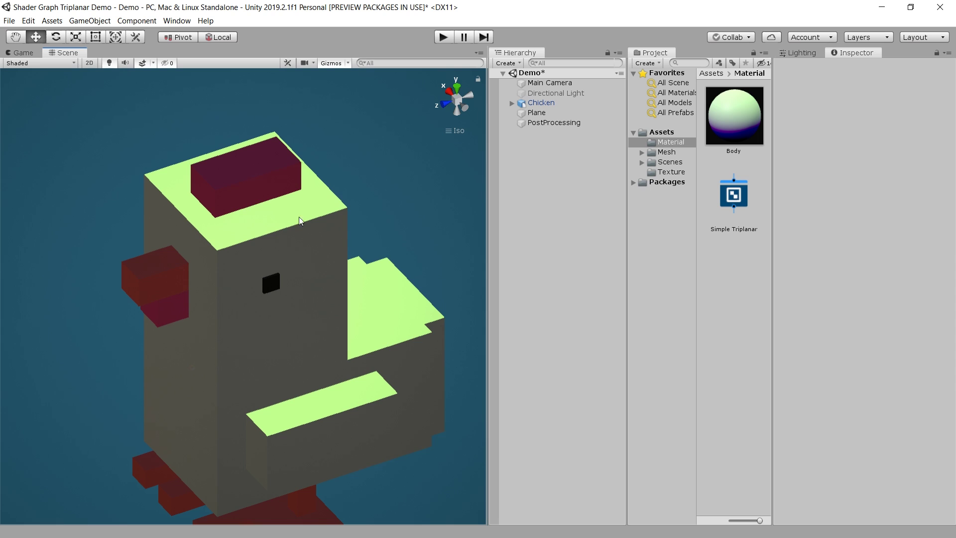
alt+drag(350, 261, 229, 269)
scroll(228, 269, down, 3)
click(571, 95)
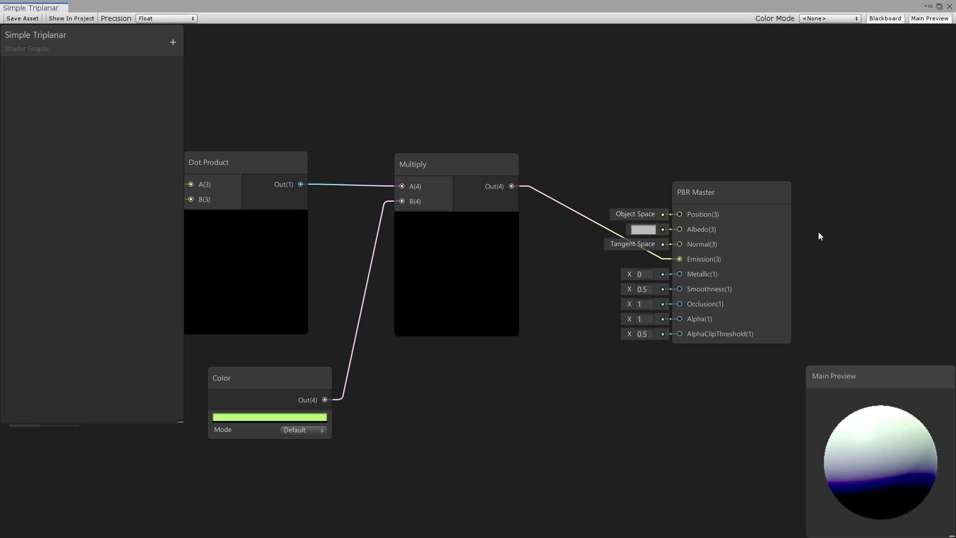
- Set the PBR Master's Albedo to black (000000) and Smoothness to 0, and save the shader asset
click(647, 232)
drag(544, 206, 502, 251)
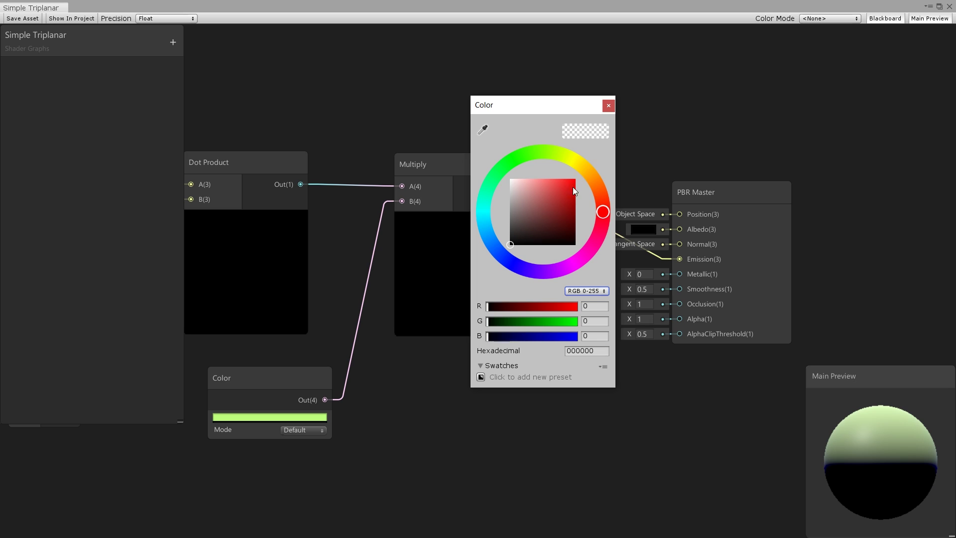
click(607, 106)
click(653, 289)
text(0)
click(18, 18)
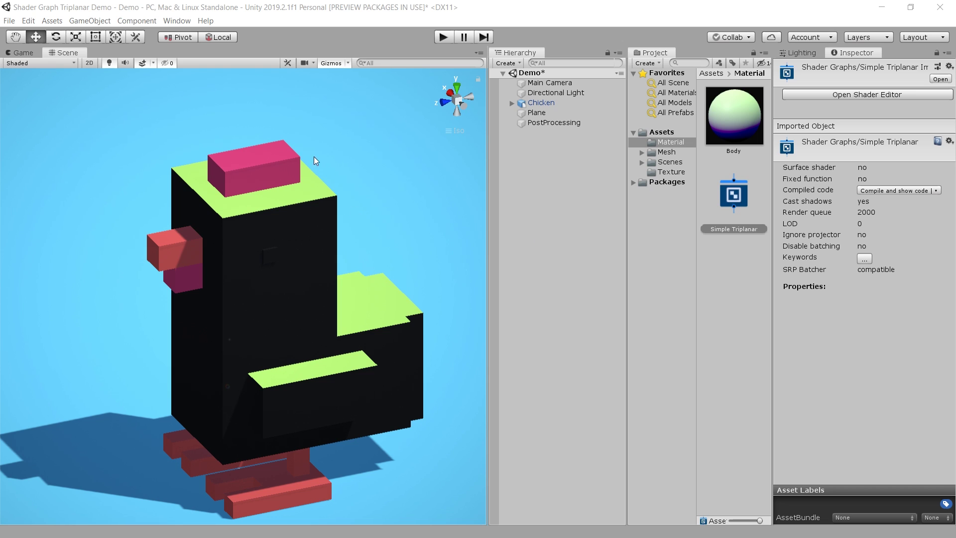
- Convert the Color node in the shader graph to a property and name it TopColor
alt+drag(326, 320, 244, 286)
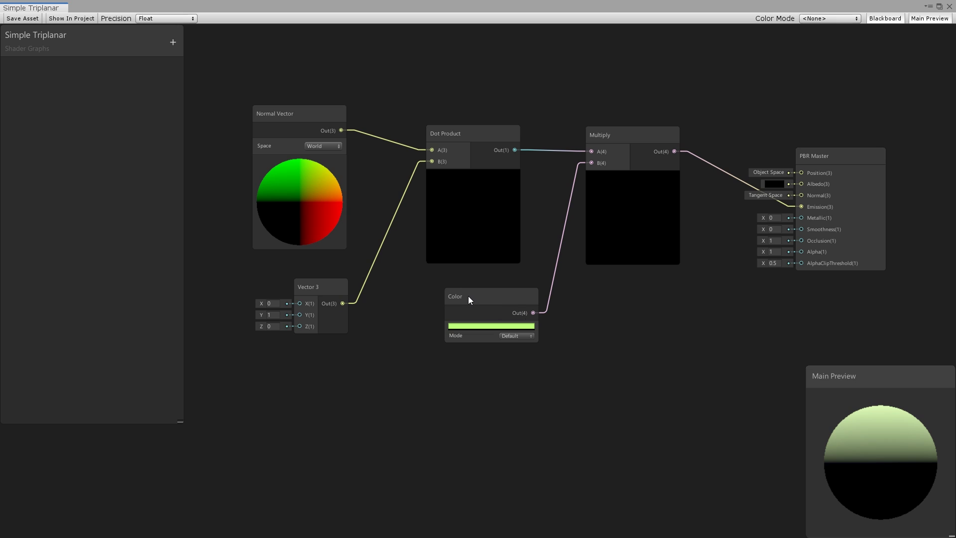
right_click(468, 298)
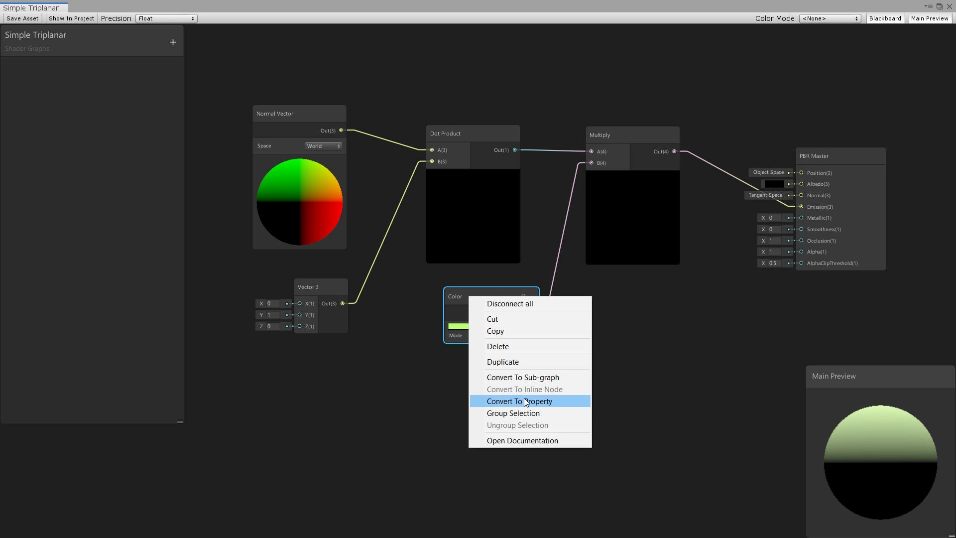
click(524, 400)
right_click(31, 66)
click(42, 76)
text(TopColor)
key(Return)
- Group the Normal Vector, Vector 3, Dot Product, TopColor and Multiply nodes under the name "Top Projection"
drag(255, 100, 660, 418)
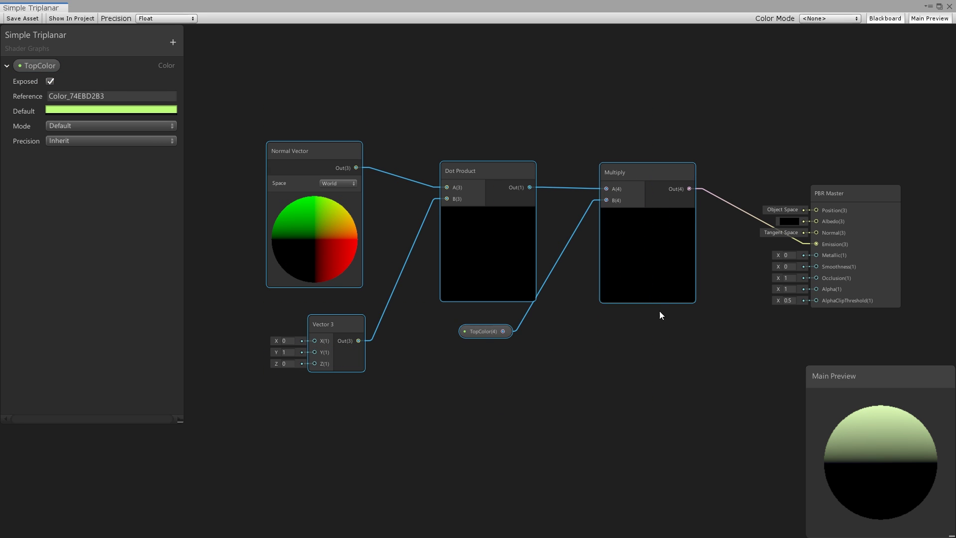
right_click(632, 257)
click(692, 397)
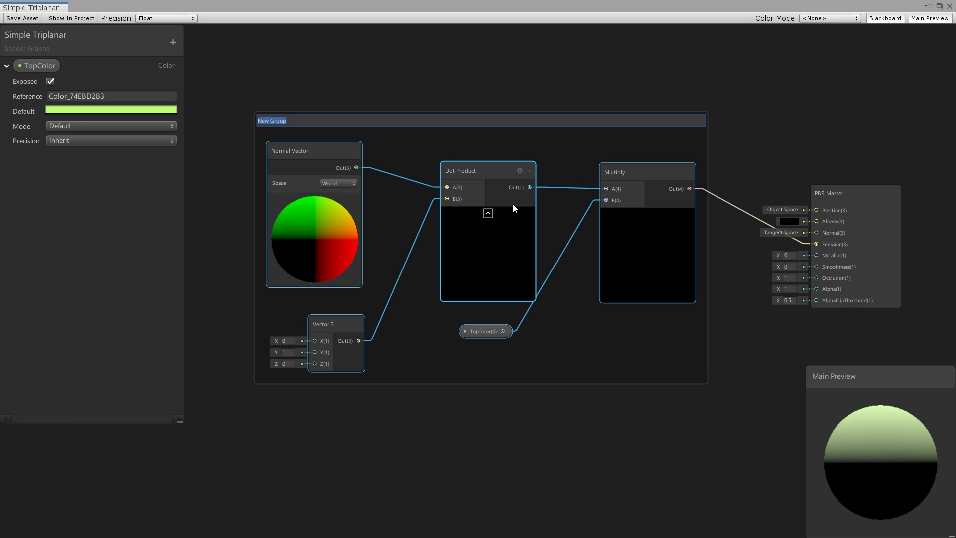
text(Top Projection)
key(Return)
- Duplicate the Top Projection group twice and stack both copies below the original
scroll(513, 204, down, 3)
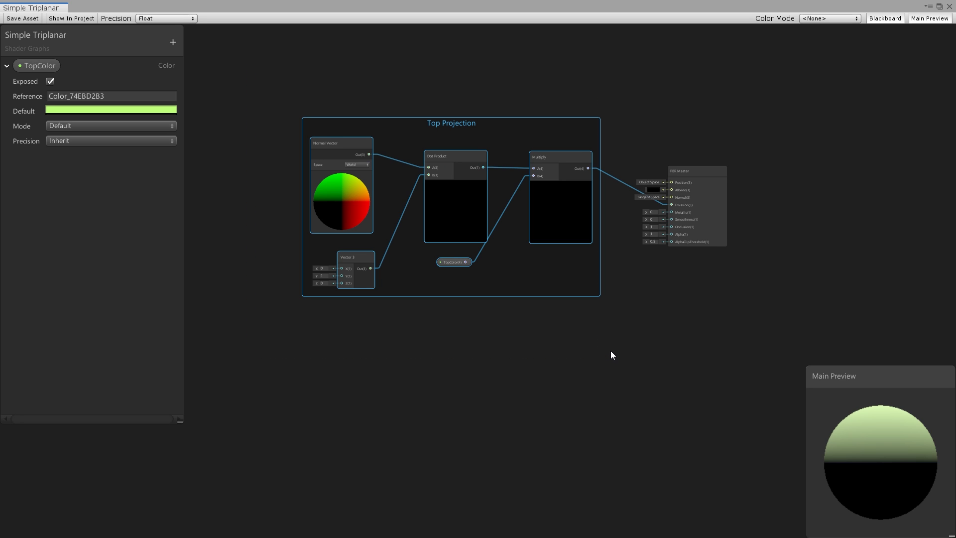
key(ctrl+d)
drag(513, 131, 506, 326)
middle_drag(523, 336, 491, 223)
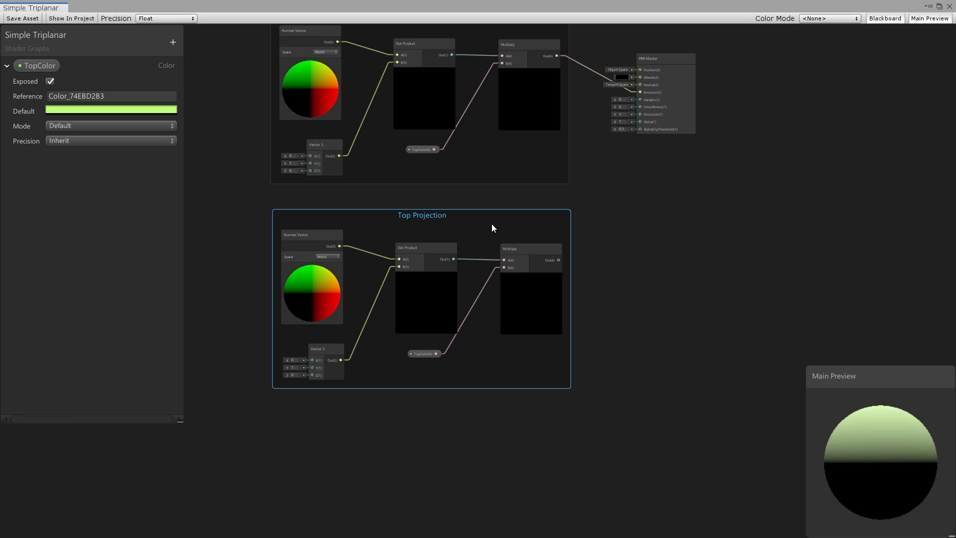
key(ctrl+d)
drag(434, 235, 411, 416)
- Rename the middle group "SideProjection" and the lowest group "Front Projection"
double_click(427, 215)
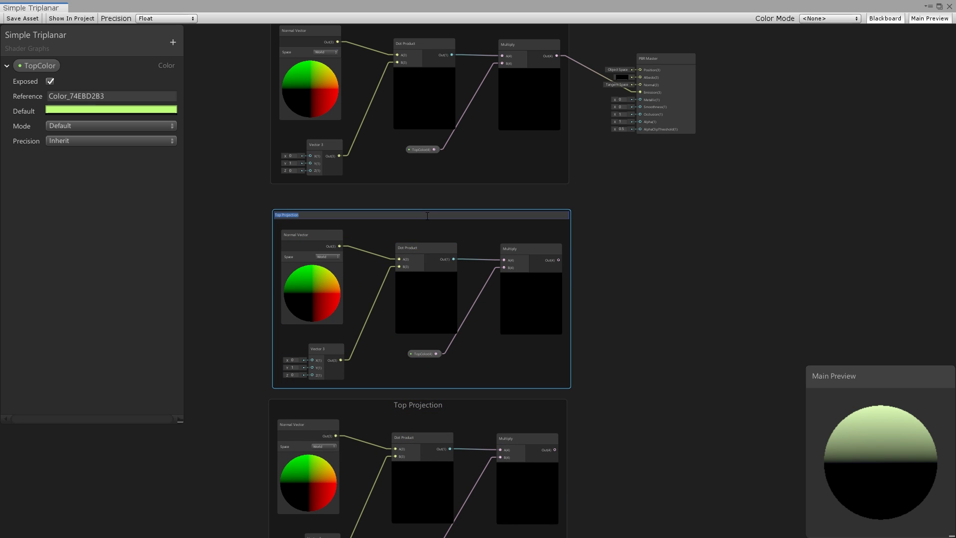
text(SideProjection)
key(Return)
middle_drag(606, 293, 606, 183)
click(435, 297)
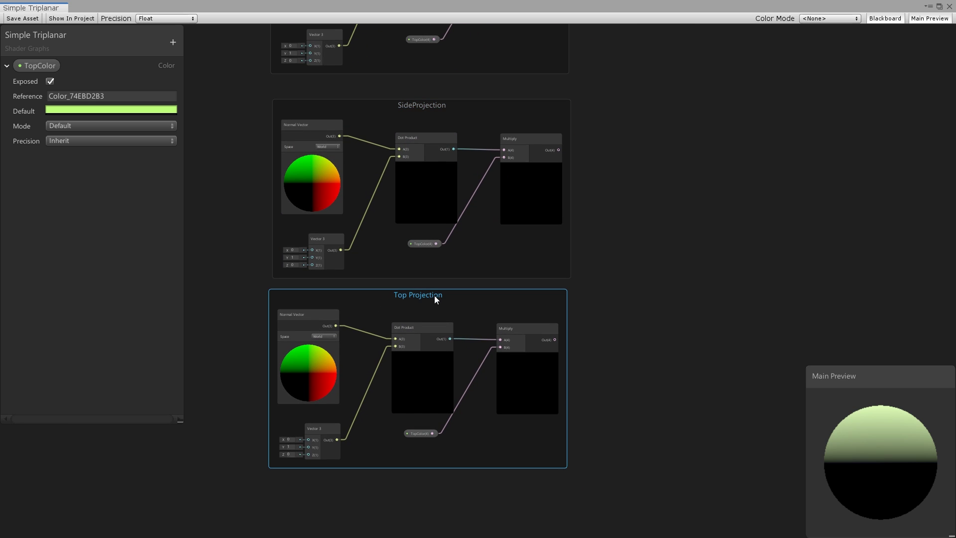
double_click(417, 297)
text(Front Projection)
key(Return)
- Add a Color property to the shader's properties and duplicate it
scroll(317, 115, up, 2)
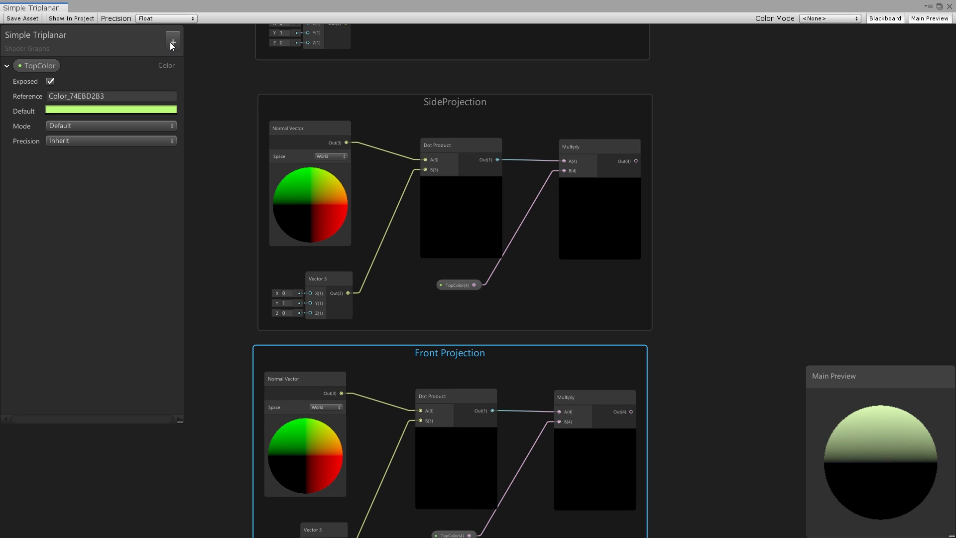
click(172, 43)
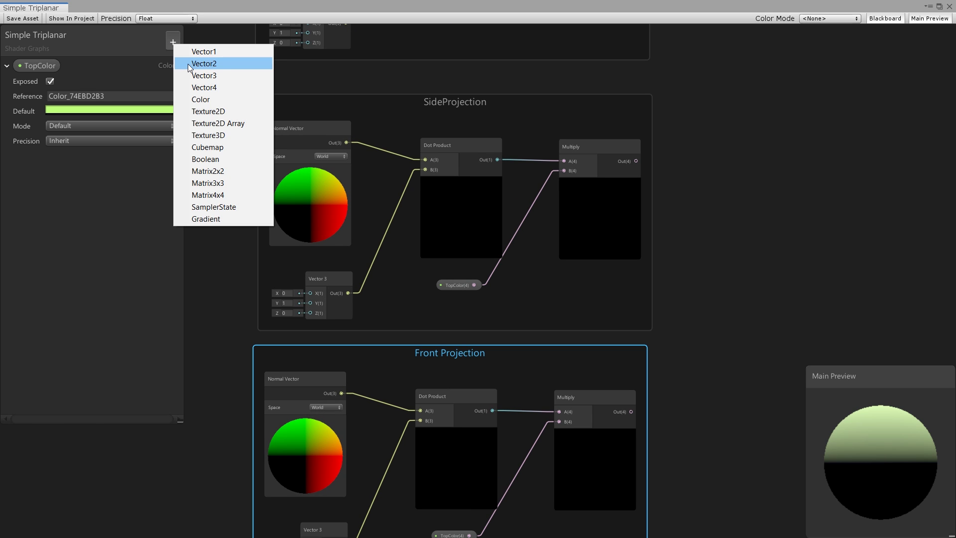
click(204, 100)
click(38, 161)
key(ctrl+d)
- Rename the two new color properties SideColor and FrontColor
right_click(38, 160)
click(55, 163)
text(SideColor)
key(Return)
right_click(43, 252)
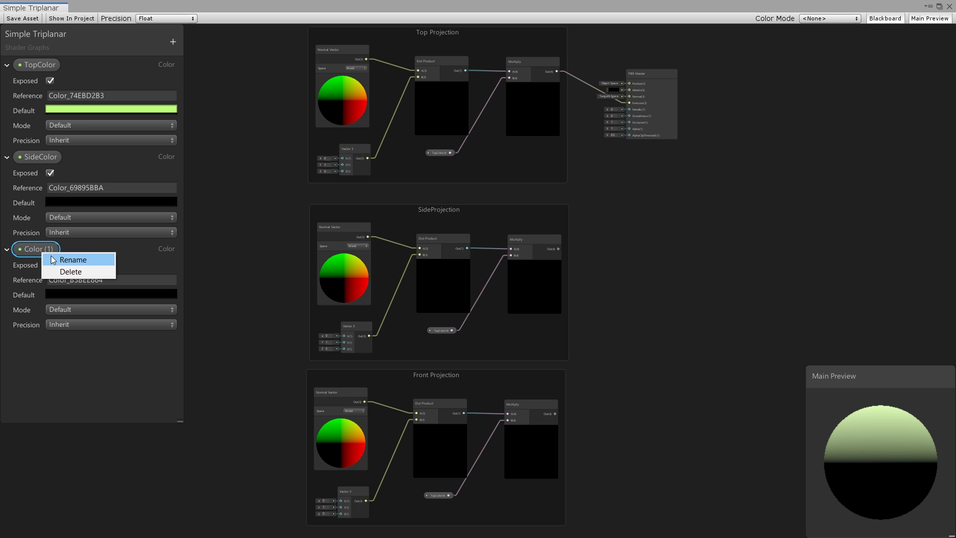
click(53, 260)
text(FrontColor)
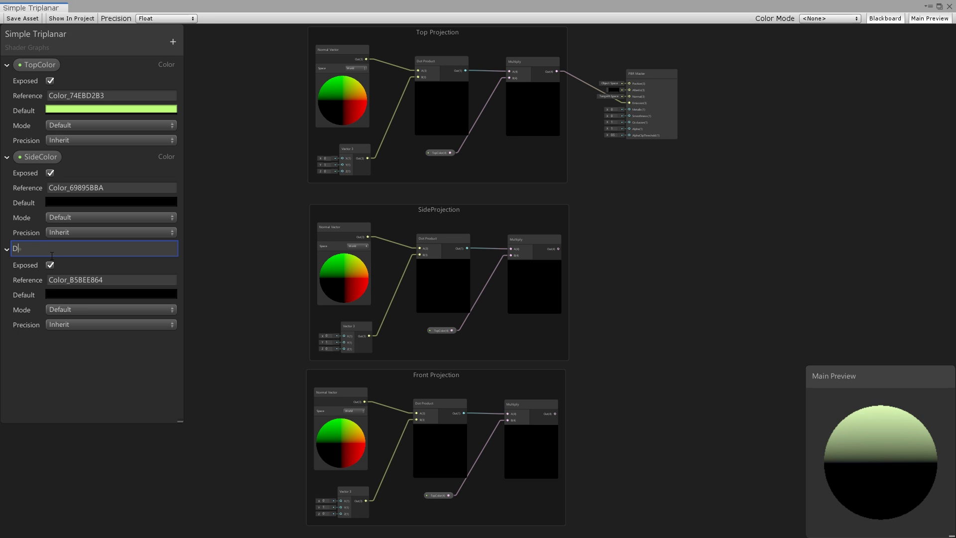
key(Return)
- Place SideColor and FrontColor in their matching groups, and replace TopColor with SideColor on the SideProjection Multiply's B input
drag(36, 157, 444, 345)
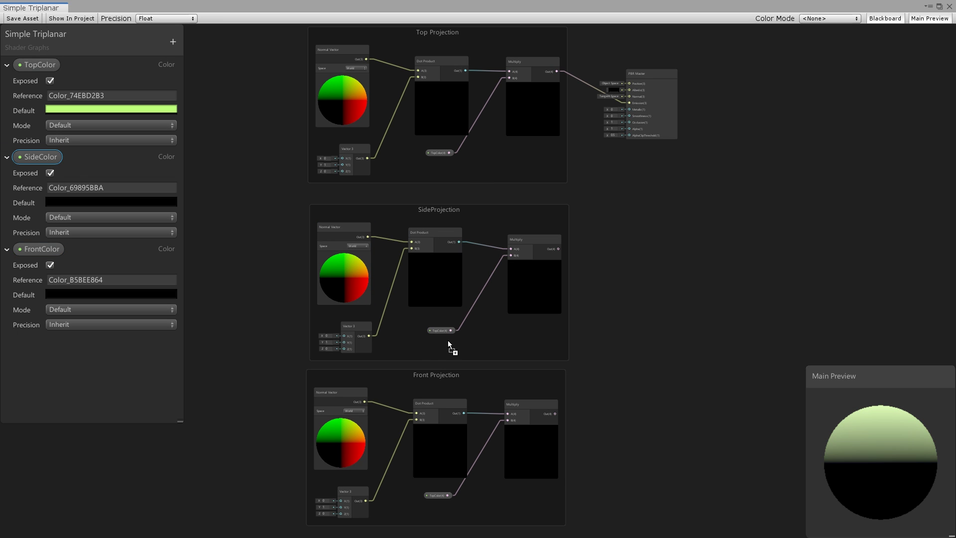
drag(42, 249, 408, 498)
scroll(480, 346, up, 5)
drag(420, 366, 569, 169)
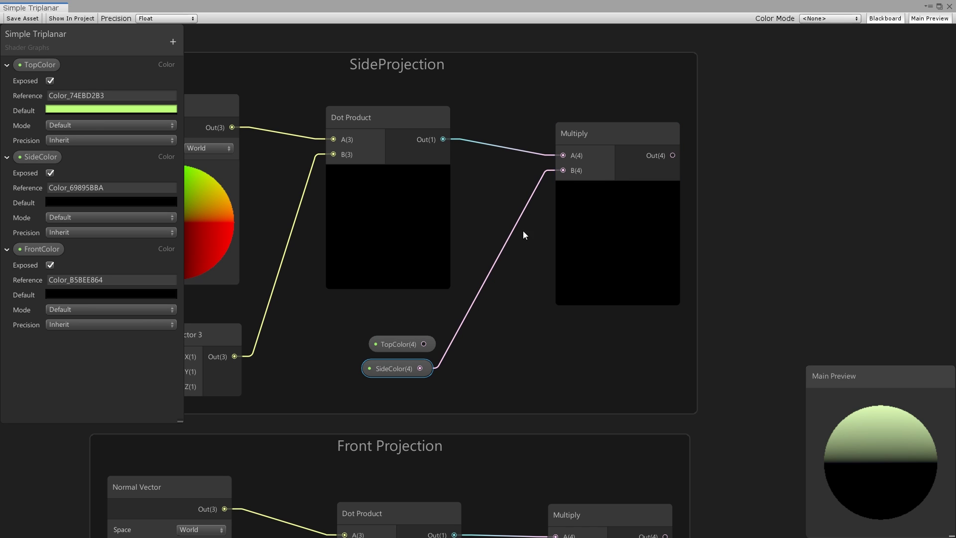
click(407, 342)
key(Delete)
- Connect FrontColor to the Front Projection Multiply's B input, replacing and deleting that group's TopColor node
scroll(474, 350, down, 3)
middle_drag(480, 320, 481, 162)
drag(419, 448, 535, 321)
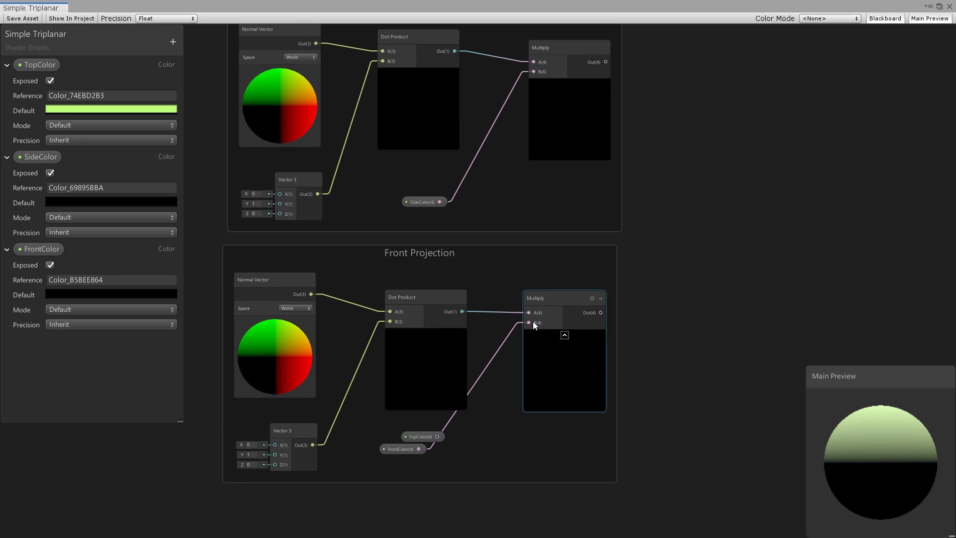
click(417, 435)
key(Delete)
drag(416, 448, 437, 442)
- Set SideColor's default to dark red (871100) and FrontColor's default to a medium grey
click(122, 202)
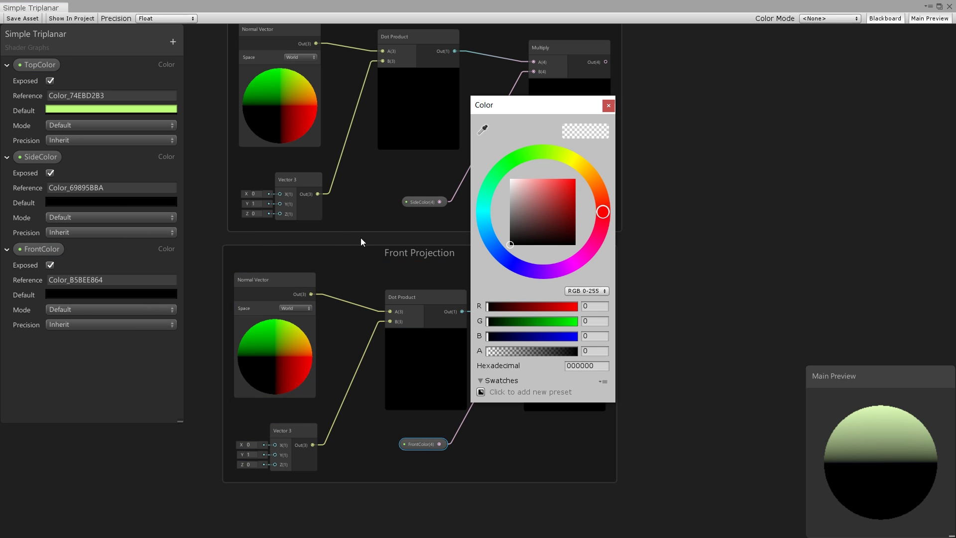
drag(516, 227, 573, 208)
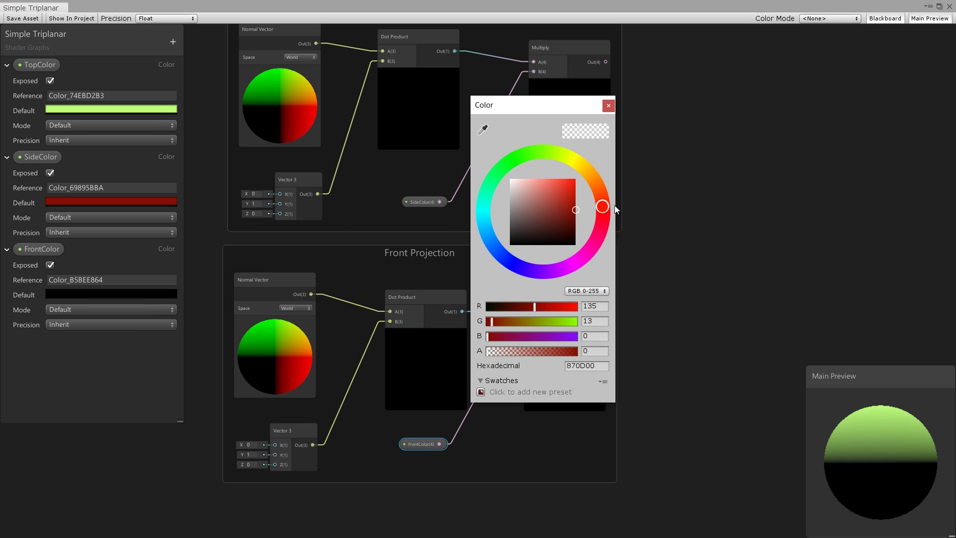
click(608, 105)
click(136, 295)
click(483, 213)
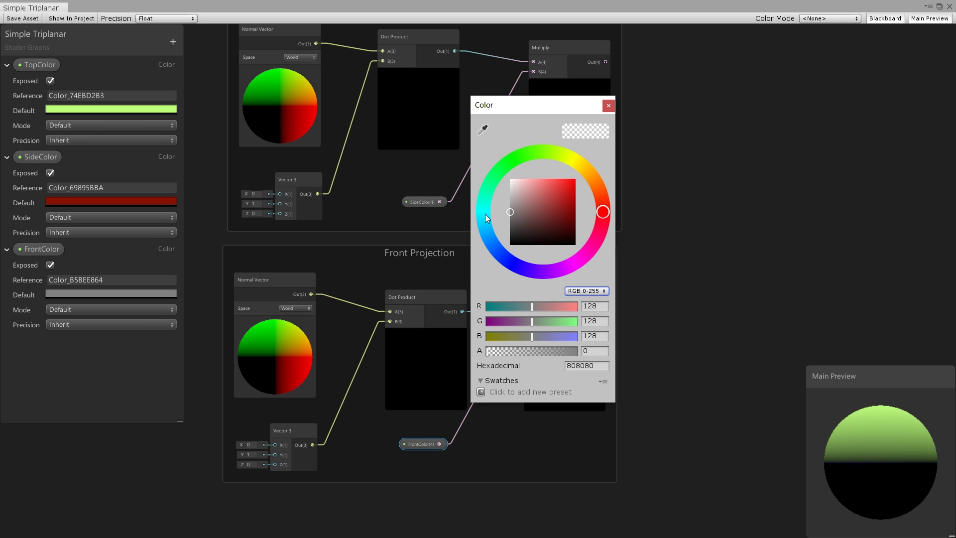
drag(533, 215, 512, 215)
click(608, 106)
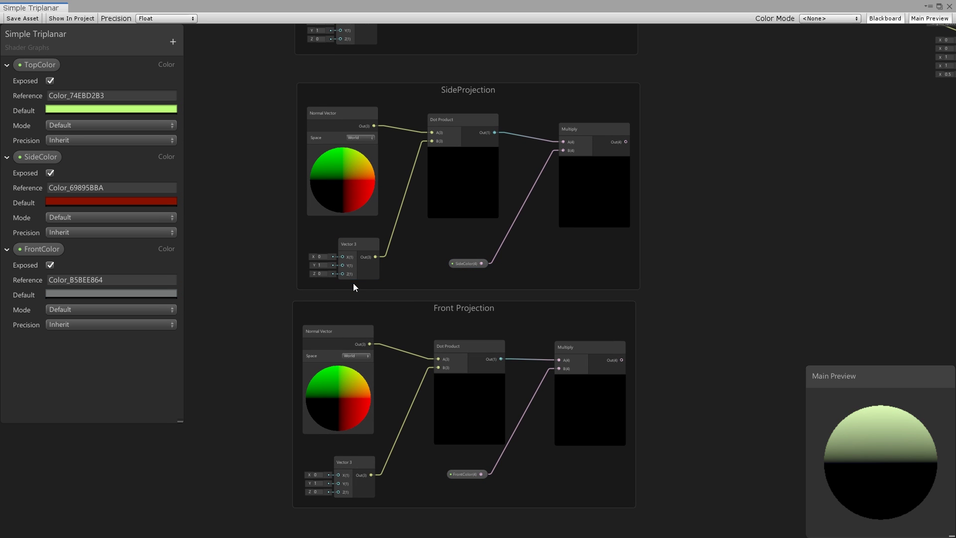
- Check the scene's axis directions and set the SideProjection group's Vector 3 to X 1 and Y 0
click(939, 7)
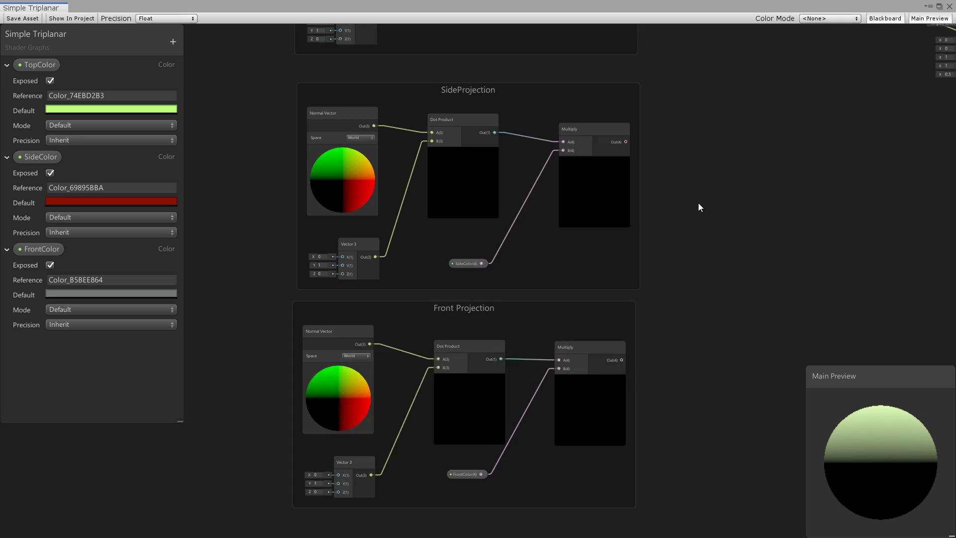
scroll(692, 202, up, 1)
middle_drag(674, 198, 748, 189)
click(338, 254)
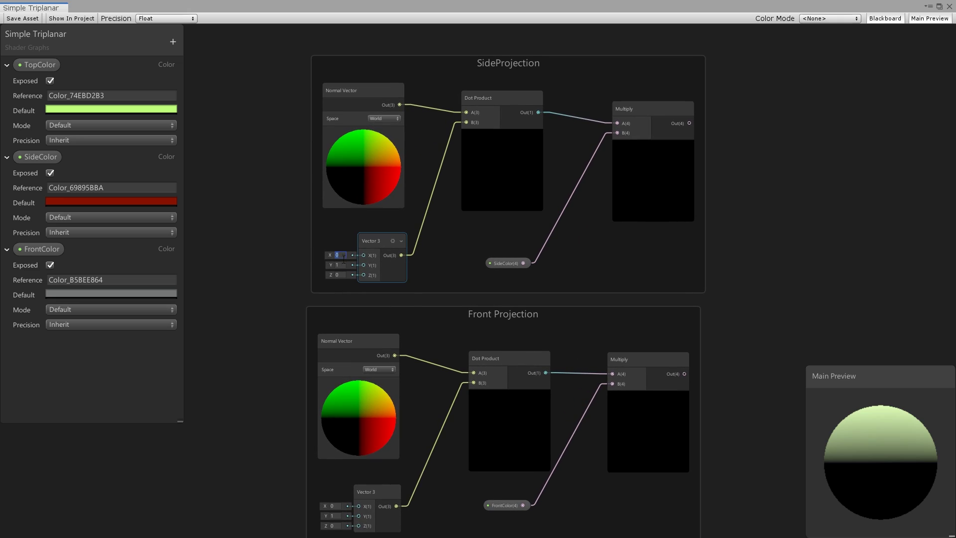
text(1)
click(343, 264)
text(0)
- Edit the Z and Y components of the Front Projection group's Vector 3, setting Y to 0
middle_drag(426, 407, 416, 276)
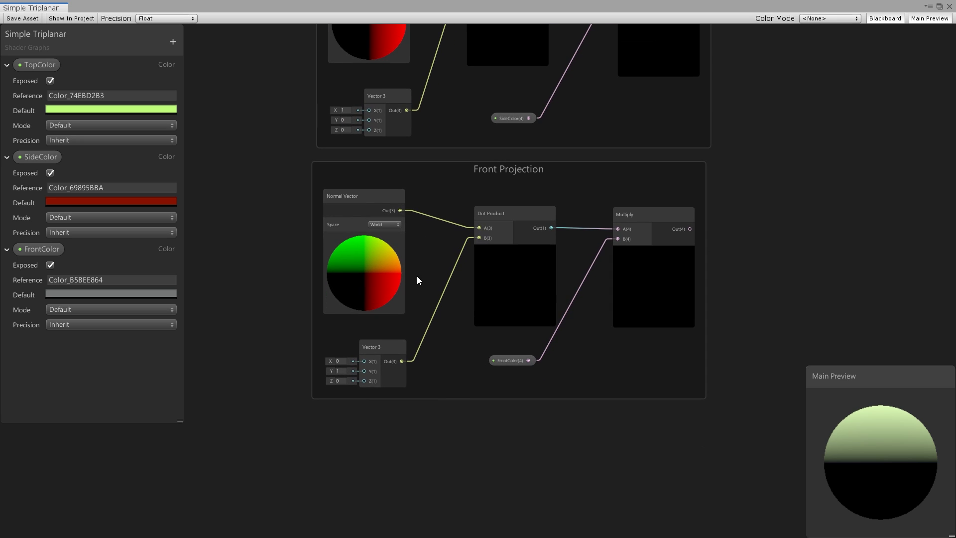
click(341, 380)
click(338, 371)
text(0)
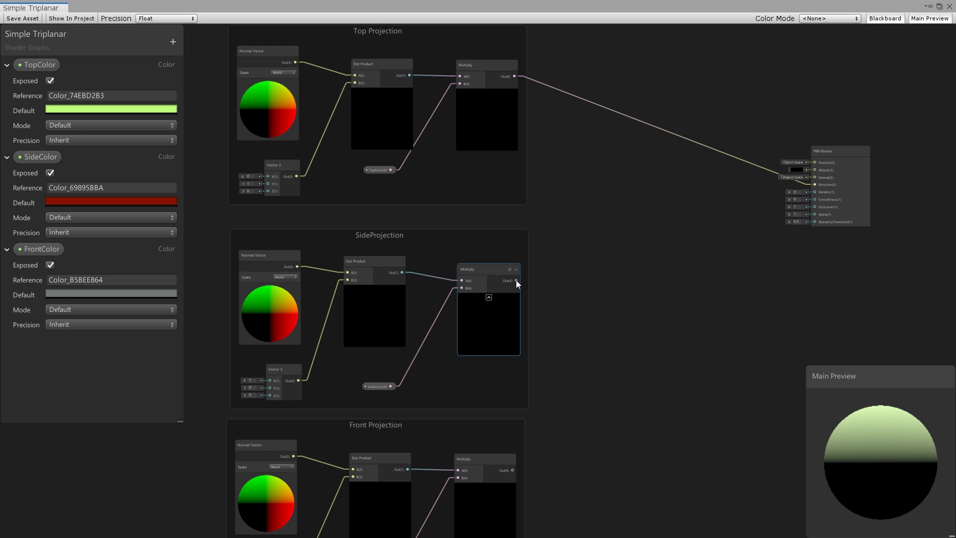
- Connect the SideProjection Multiply output to the PBR Master's Emission, save the asset, and examine the chicken's side faces
drag(516, 280, 815, 184)
click(24, 24)
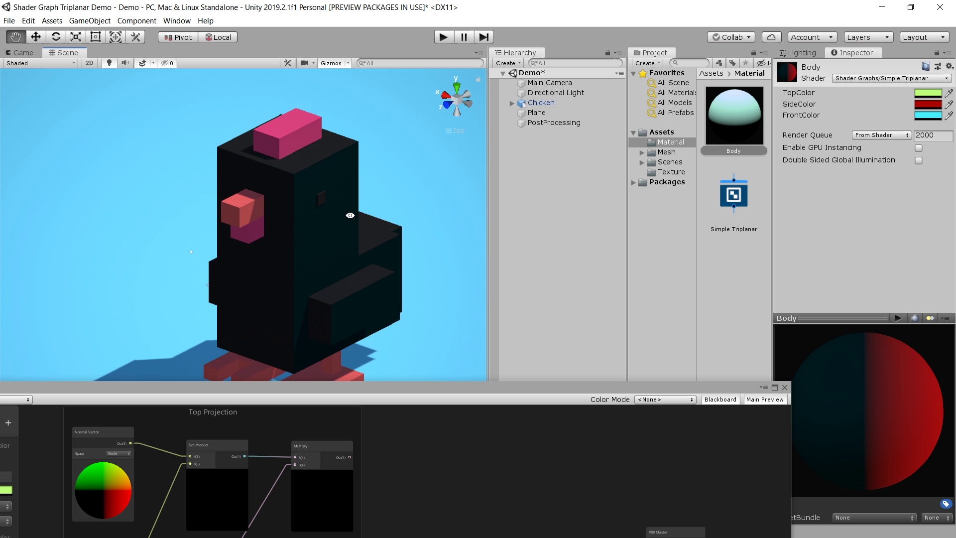
key(w)
alt+drag(384, 259, 317, 158)
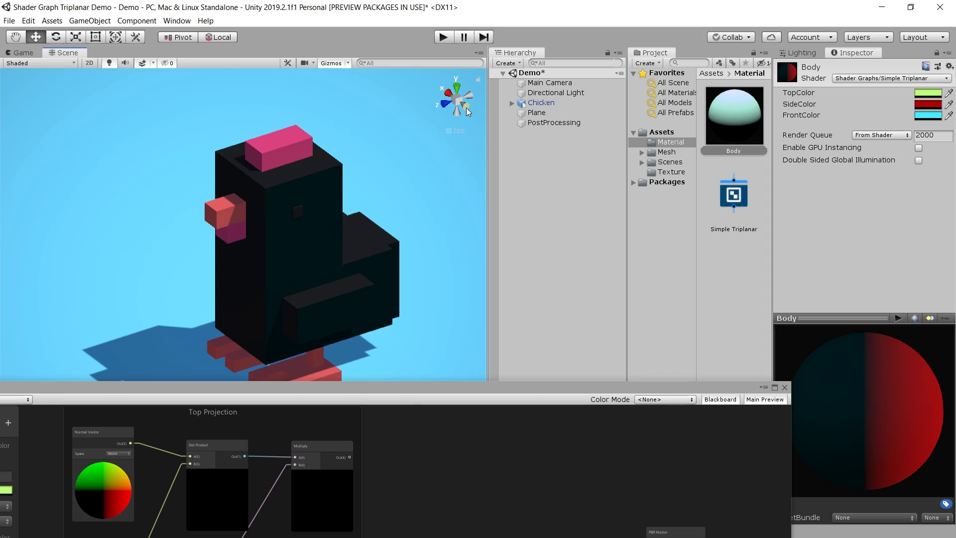
- Set the X of the SideProjection group's Vector 3 to -1 and check the chicken's side in the scene
drag(450, 386, 650, 5)
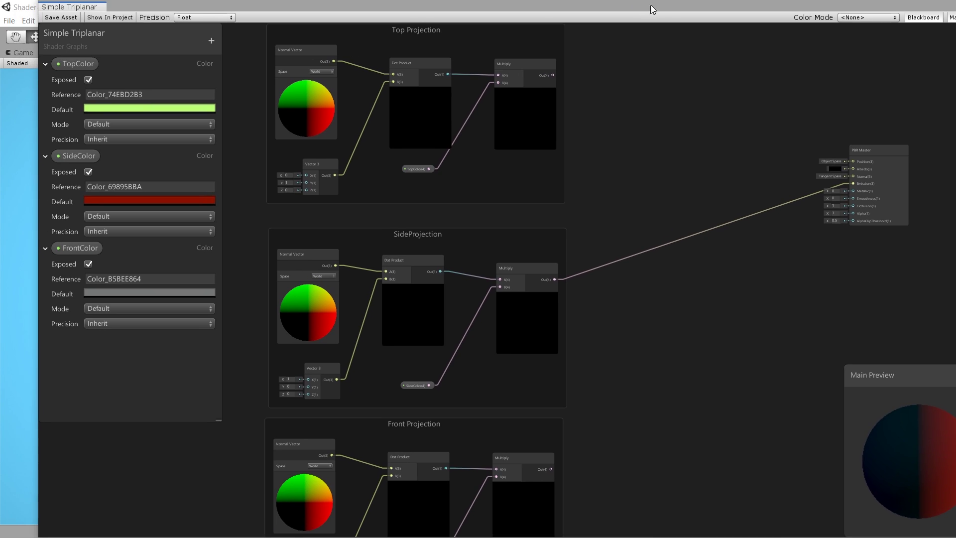
click(289, 378)
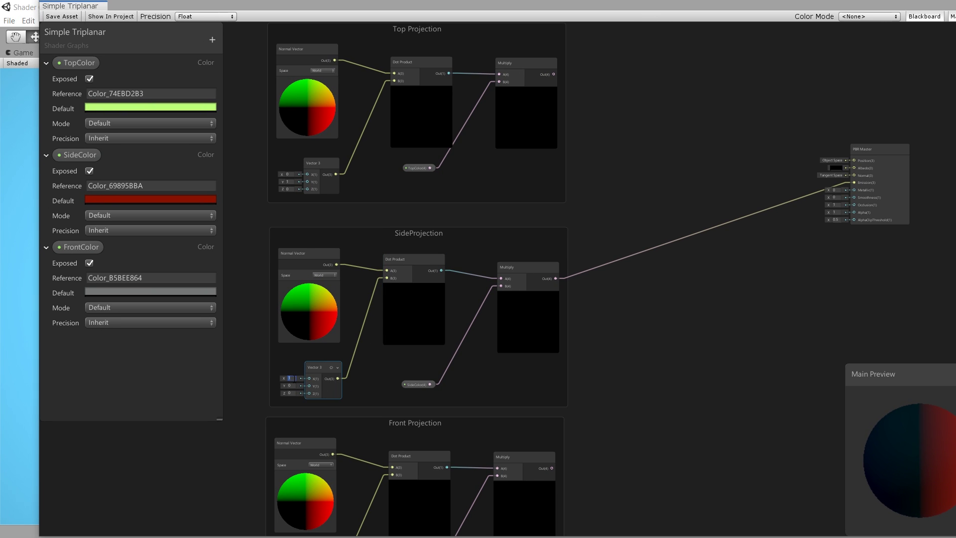
text(-1)
drag(815, 4, 662, 410)
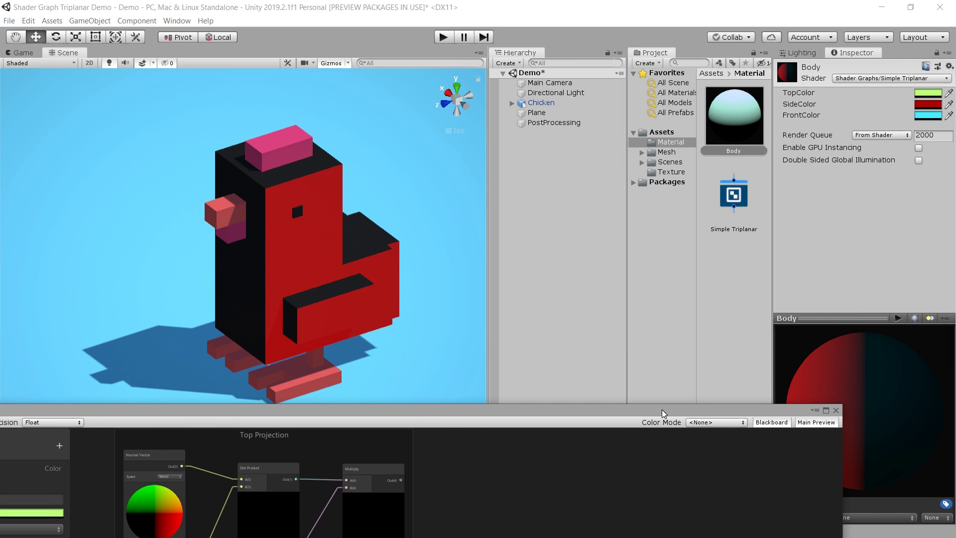
alt+drag(277, 230, 311, 222)
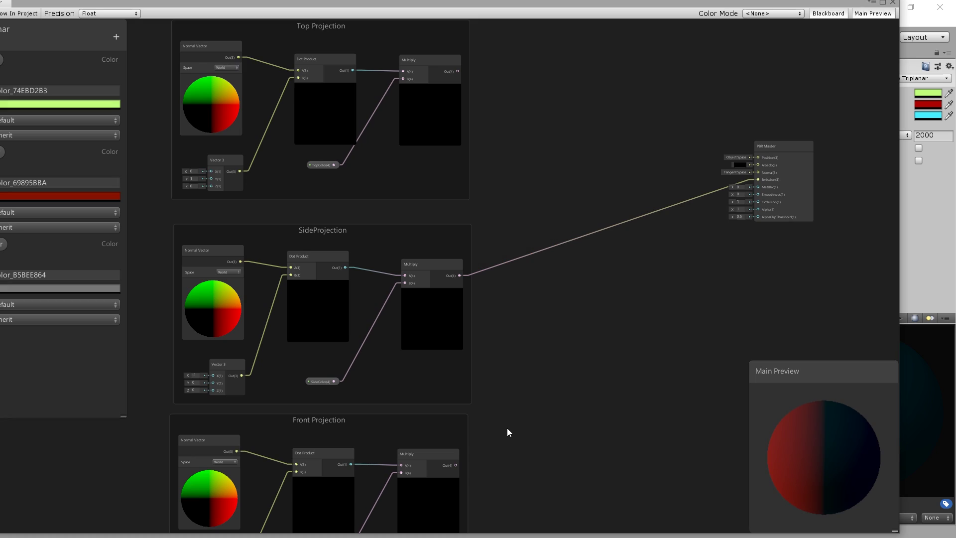
- Connect the Front Projection Multiply output to the PBR Master's Emission input
middle_drag(507, 428, 502, 394)
drag(442, 422, 746, 137)
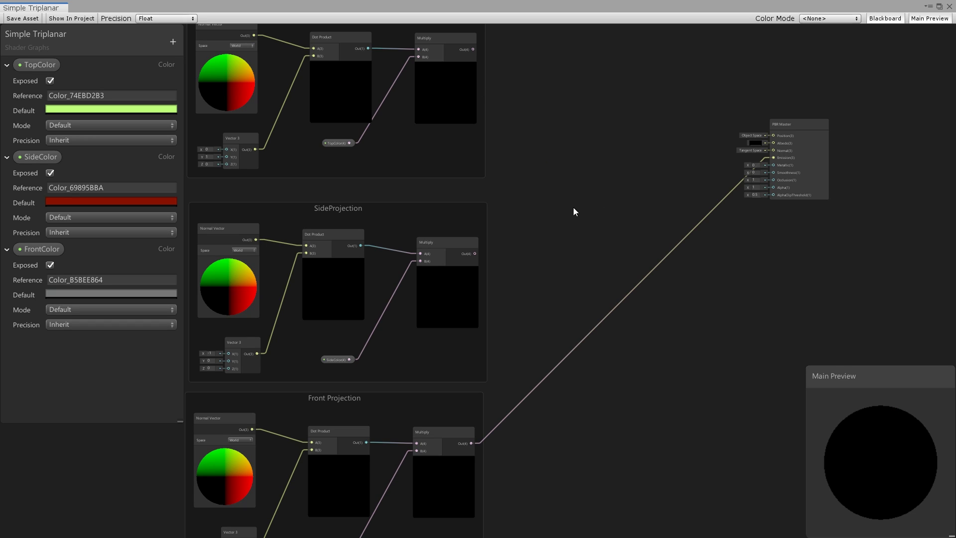
middle_drag(524, 154, 524, 156)
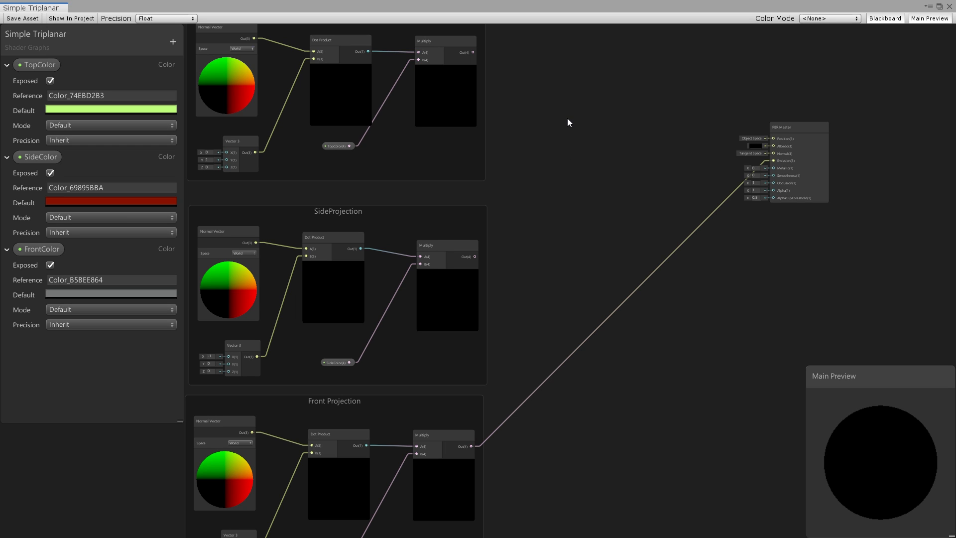
- Create an Add node and connect the Top Projection Multiply output to A and the SideProjection Multiply output to B
key(space)
text(ad)
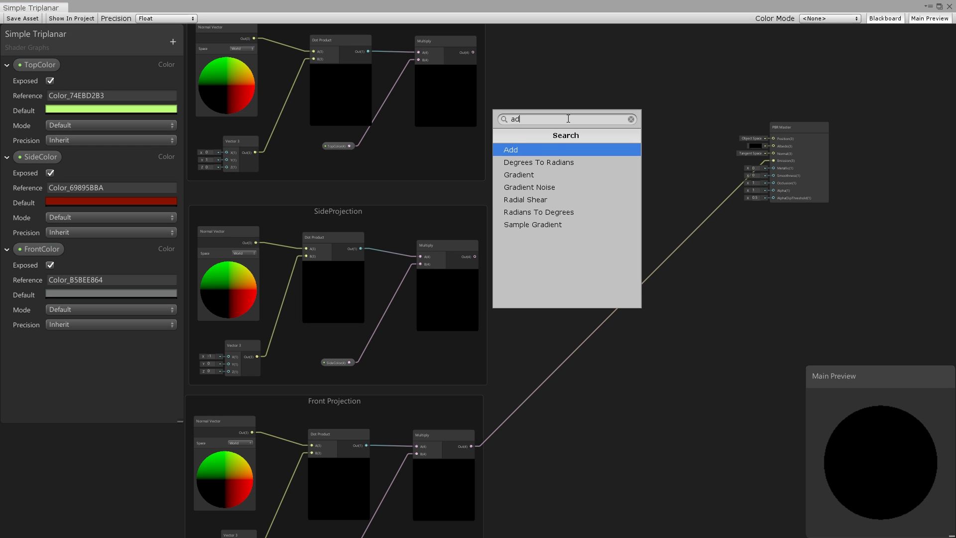
click(541, 146)
middle_drag(578, 76, 551, 192)
drag(570, 249, 559, 193)
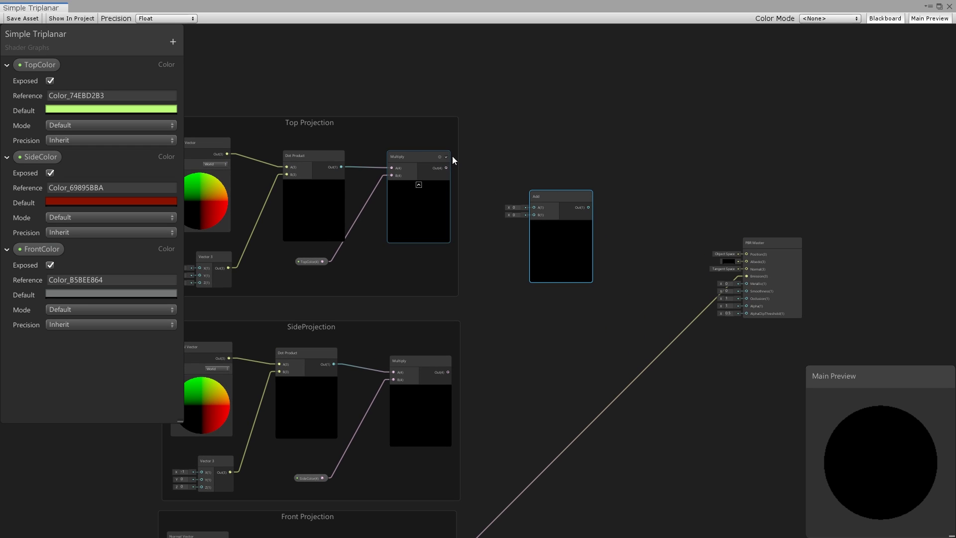
drag(446, 167, 535, 207)
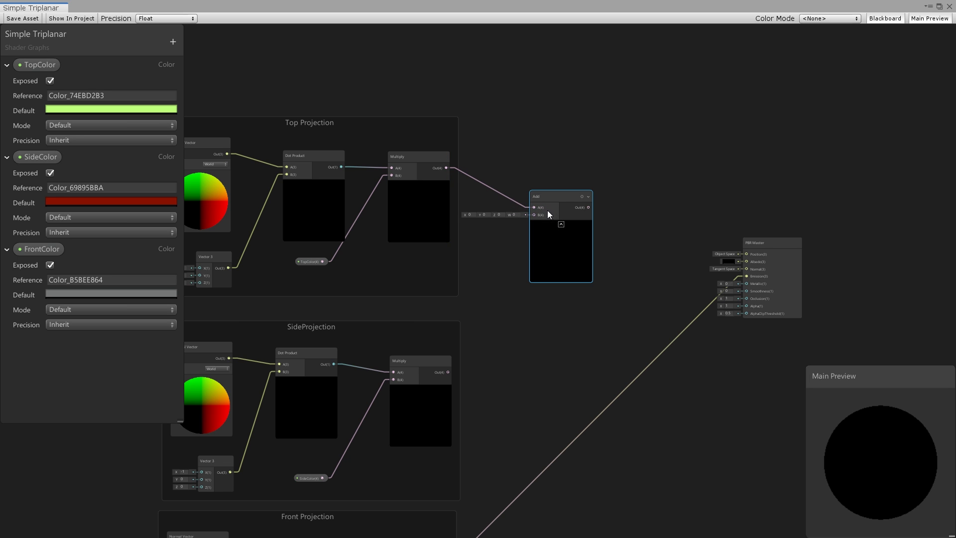
drag(448, 372, 536, 214)
- Create a second Add node below the first and connect the Front Projection Multiply output to its B input
middle_drag(557, 322, 557, 292)
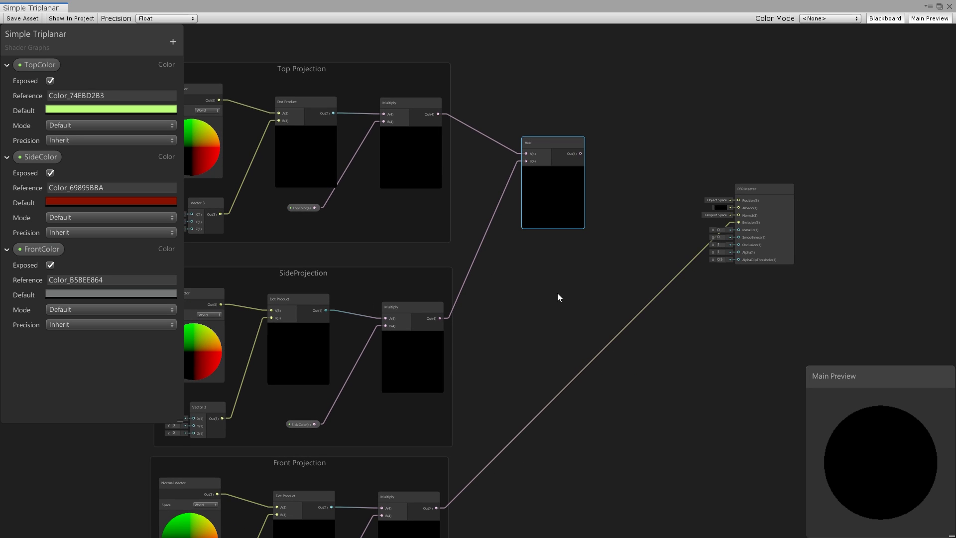
click(560, 298)
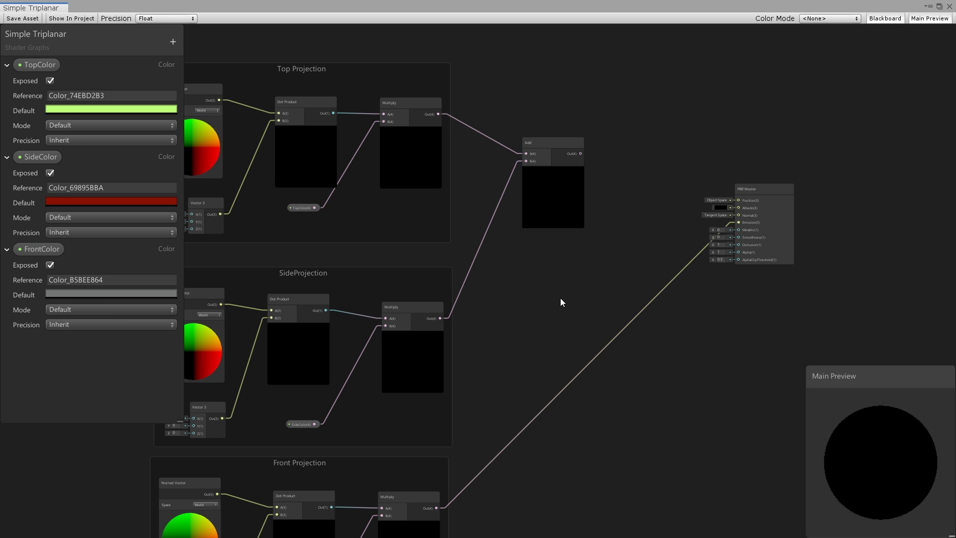
key(space)
text(ad)
click(534, 333)
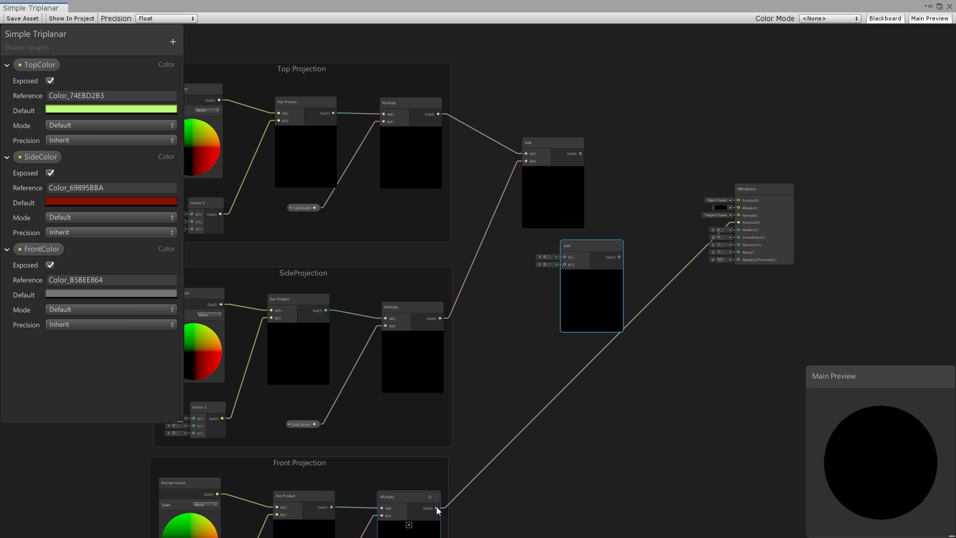
drag(436, 509, 565, 249)
click(536, 125)
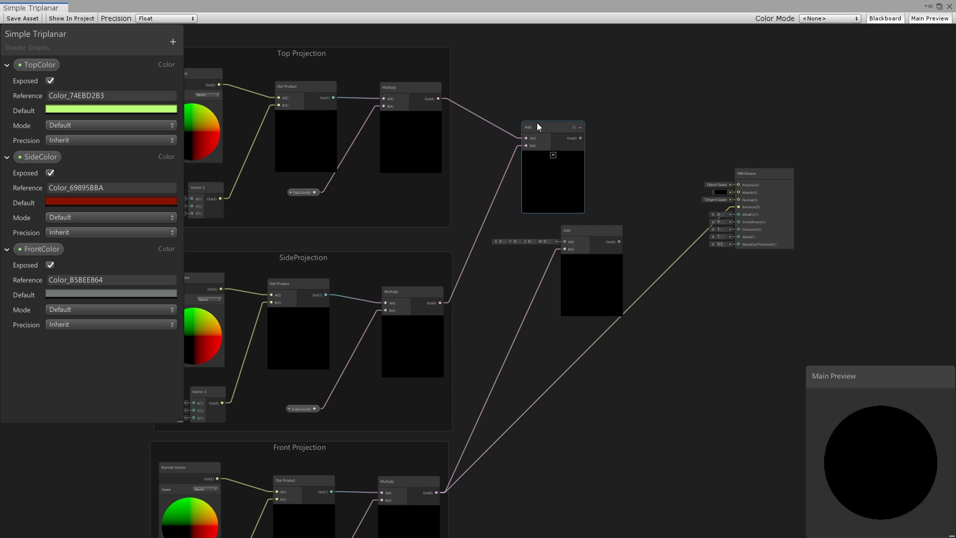
- Connect the first Add node's output to the second Add's A input, link the second Add's output to Emission, and save the asset
drag(581, 138, 737, 217)
scroll(637, 210, up, 3)
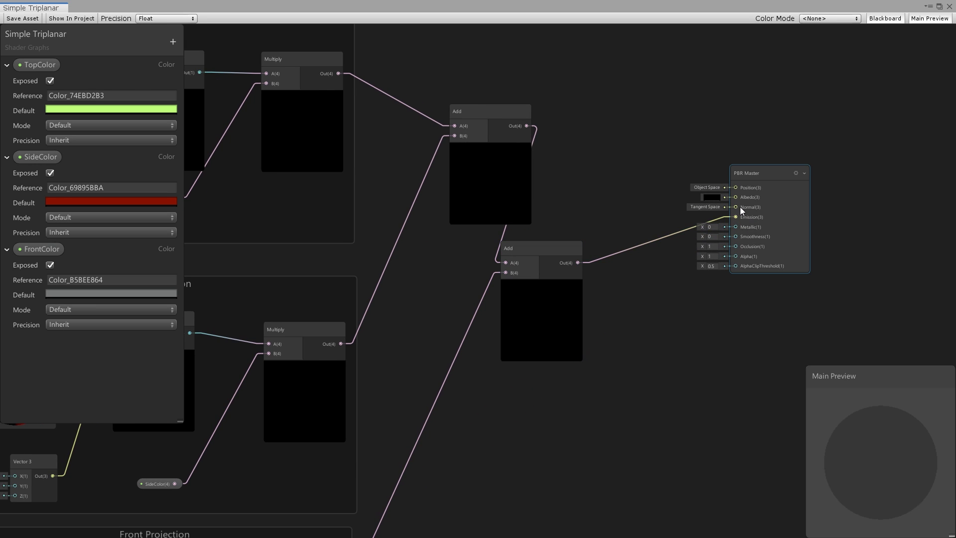
scroll(742, 208, down, 3)
click(32, 21)
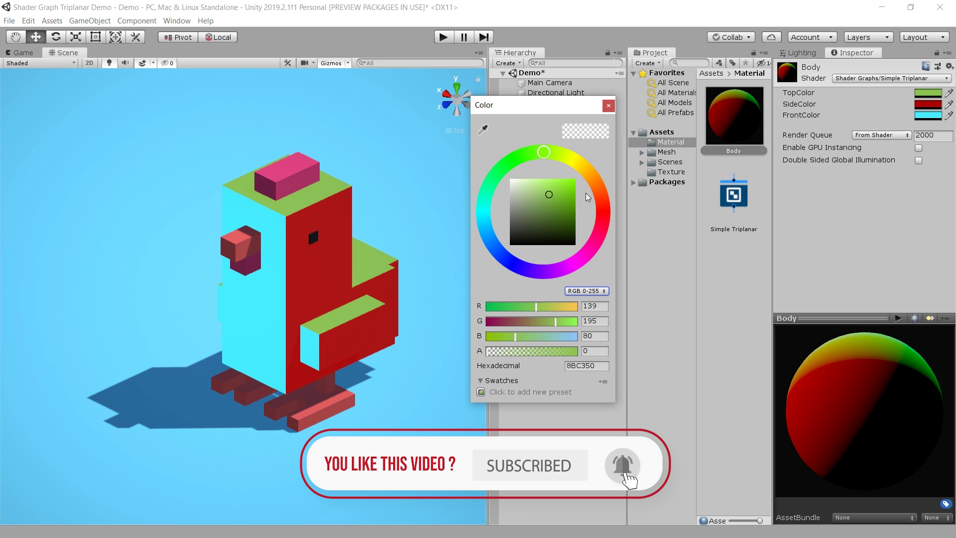
- Set the Body material's TopColor to pale yellow E5F879 and adjust its FrontColor shade
drag(551, 156, 534, 193)
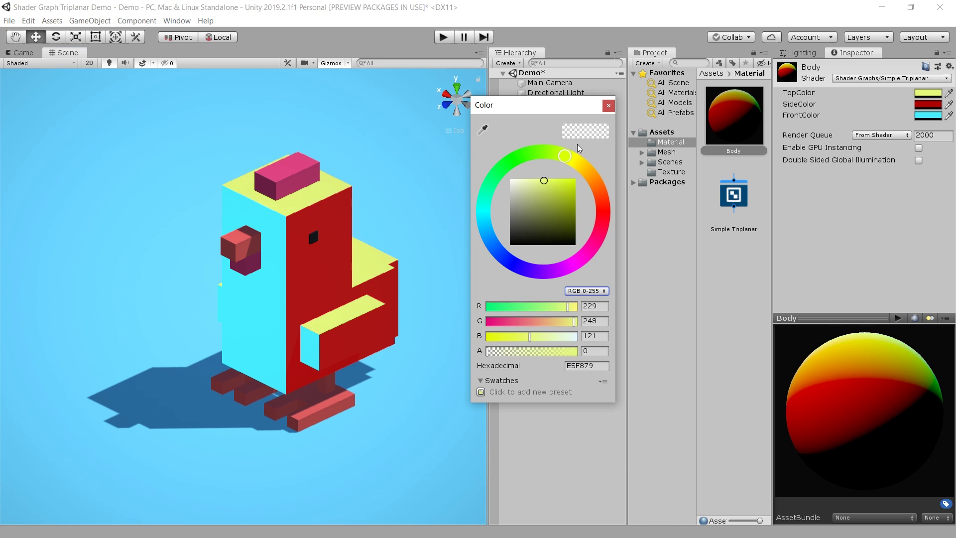
click(608, 105)
click(930, 115)
drag(558, 209, 563, 214)
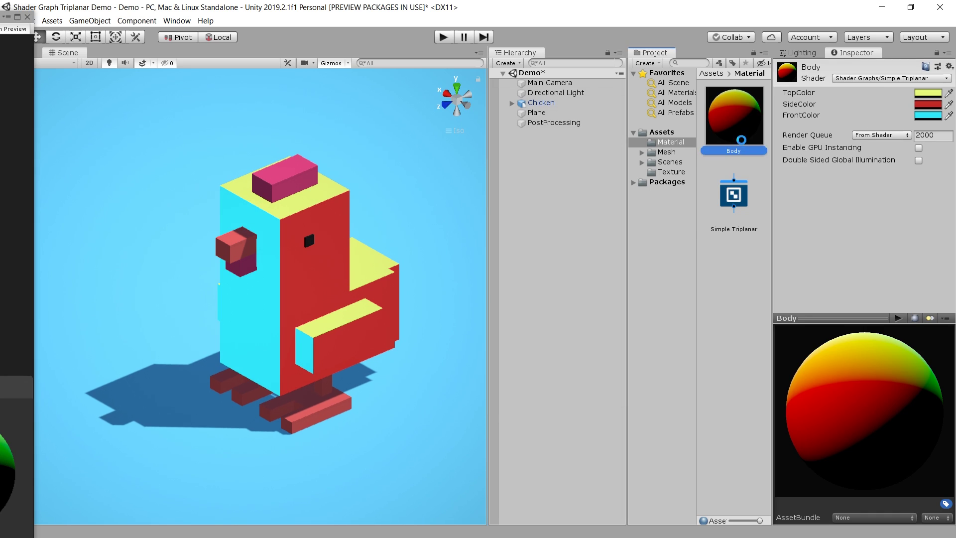
key(Return)
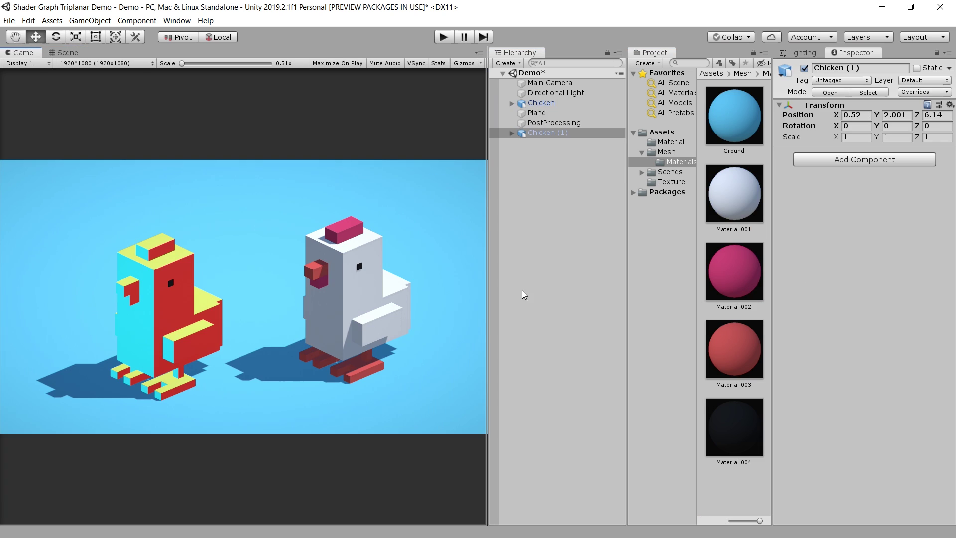
- Open the Texture folder and inspect the Color_Chart texture
click(671, 181)
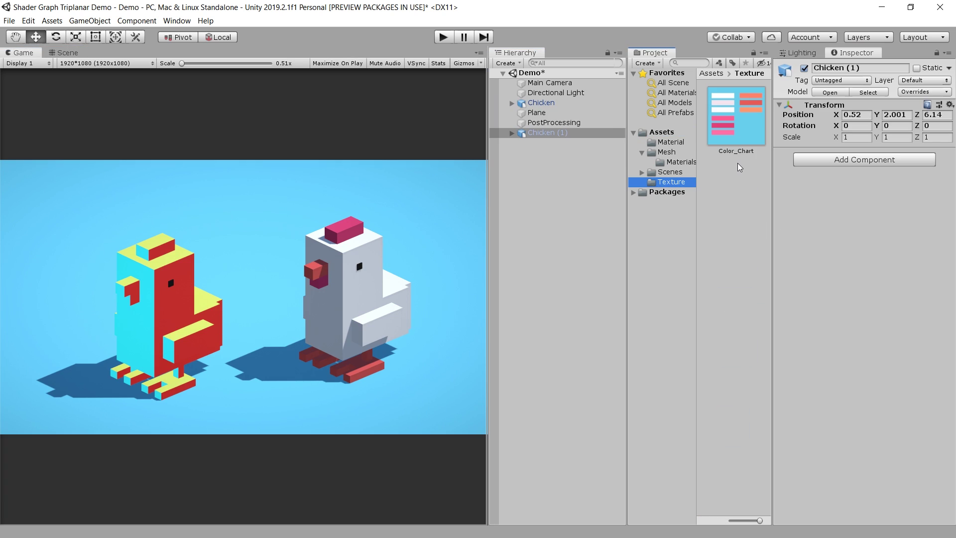
click(733, 132)
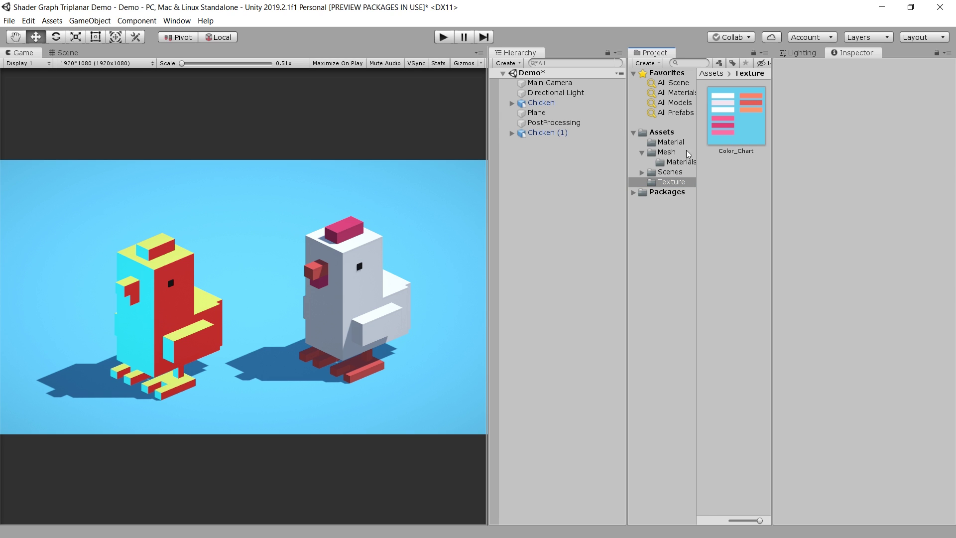
click(946, 52)
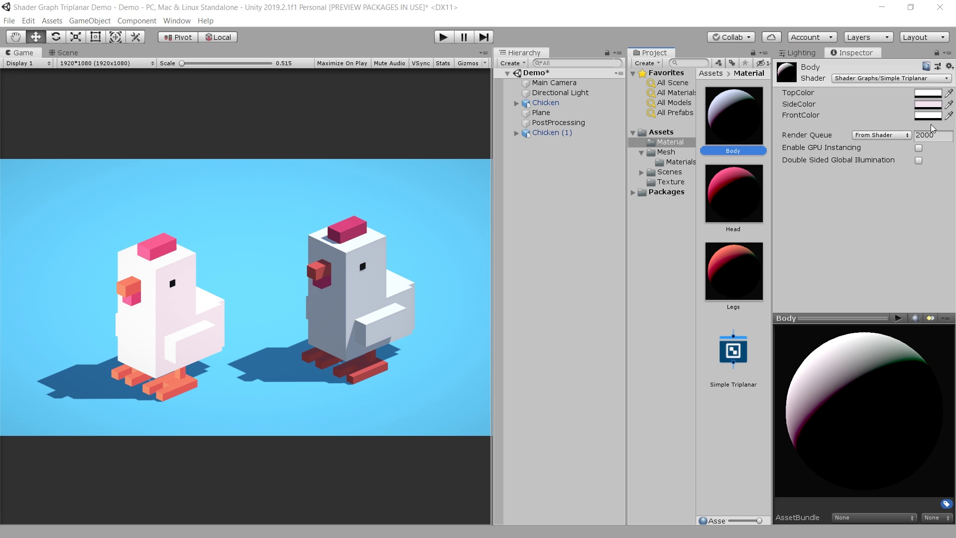
- Open the Simple Triplanar graph and create a Hue node above the Add nodes
double_click(735, 348)
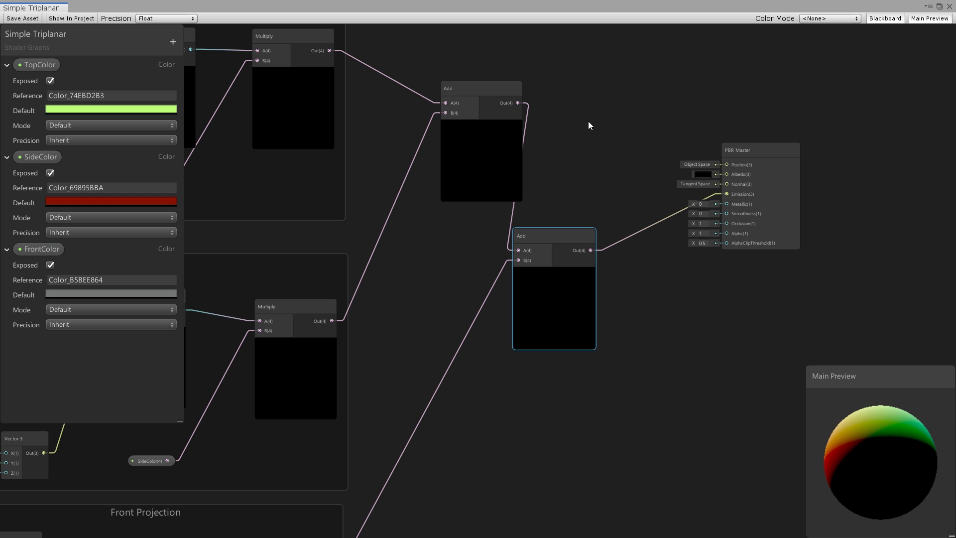
key(space)
text(hue)
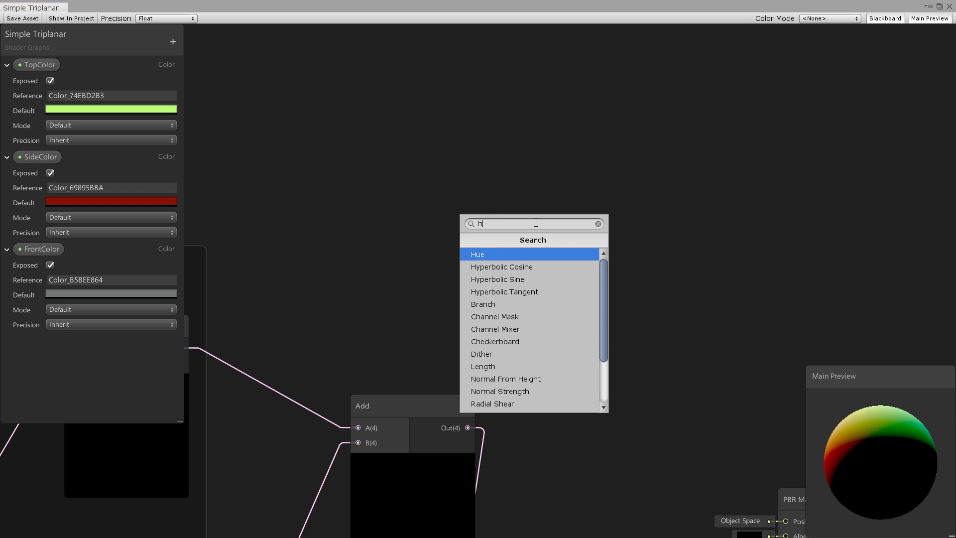
click(497, 255)
drag(564, 284, 569, 209)
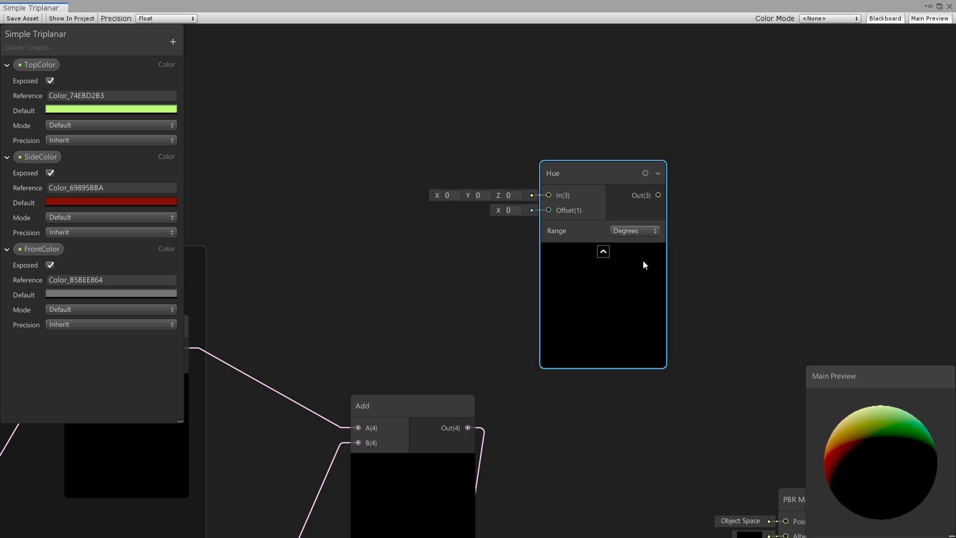
- Create a Color node beside the Hue node and connect its output to the Hue's In input
click(522, 272)
key(space)
text(c)
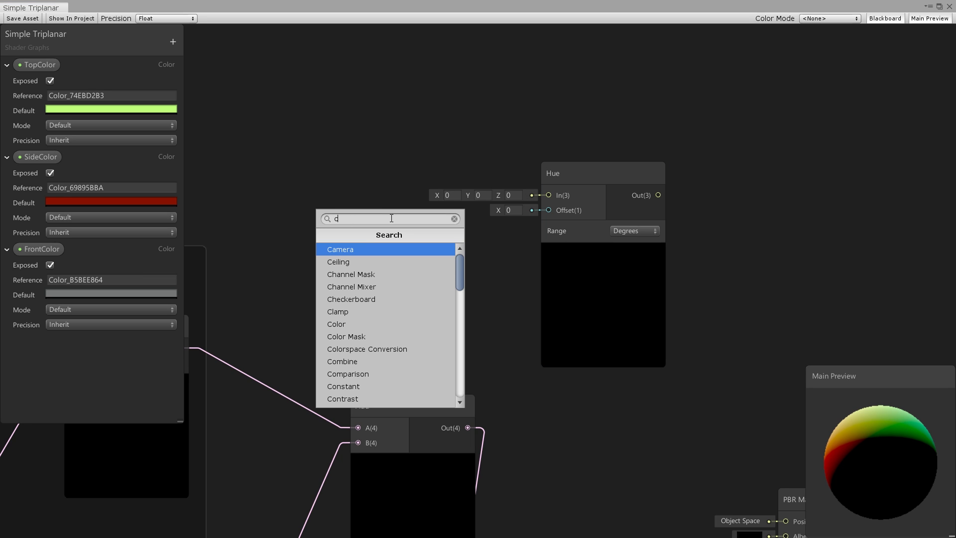
text(o)
key(Return)
drag(424, 244, 515, 200)
drag(515, 199, 554, 193)
- Set the Color node to bright red and the Hue node's Offset to 14.6
click(384, 261)
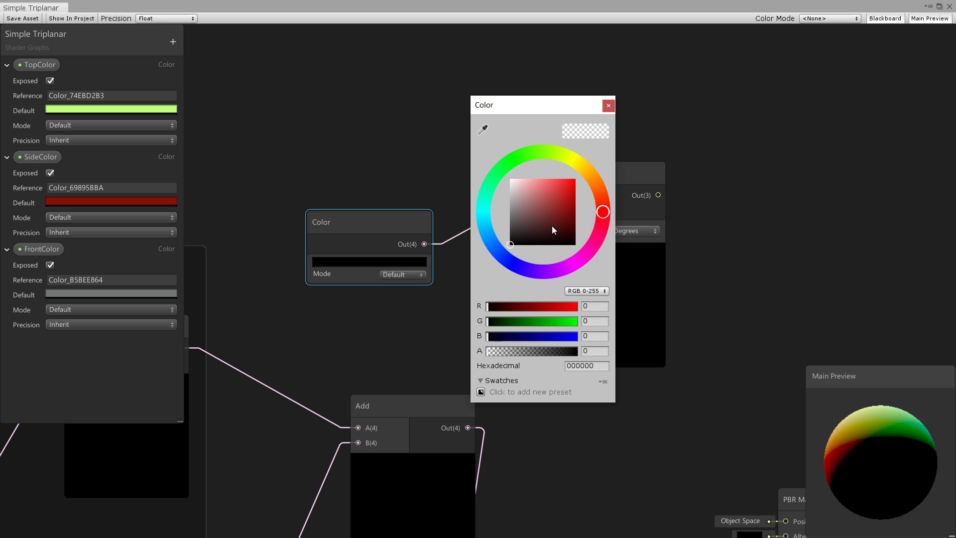
click(566, 181)
click(608, 105)
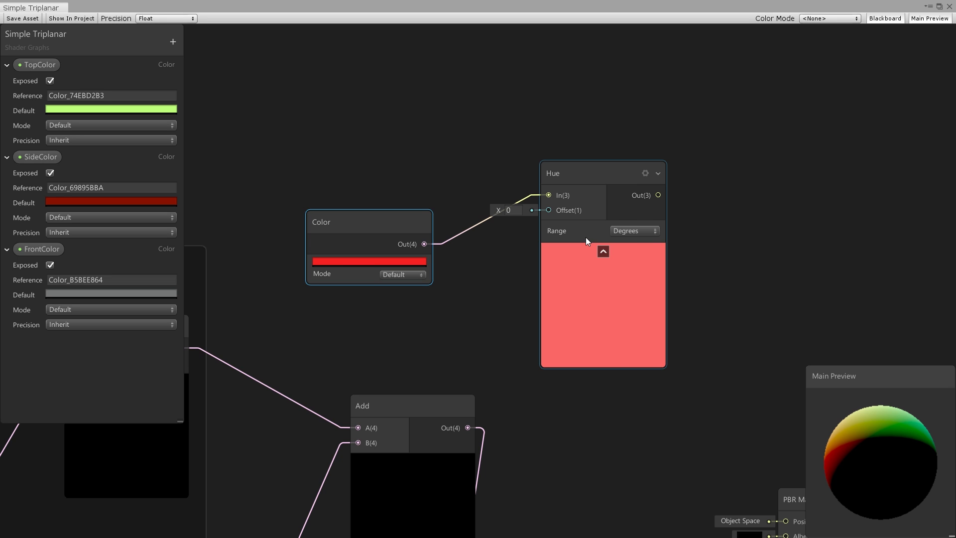
drag(498, 210, 765, 241)
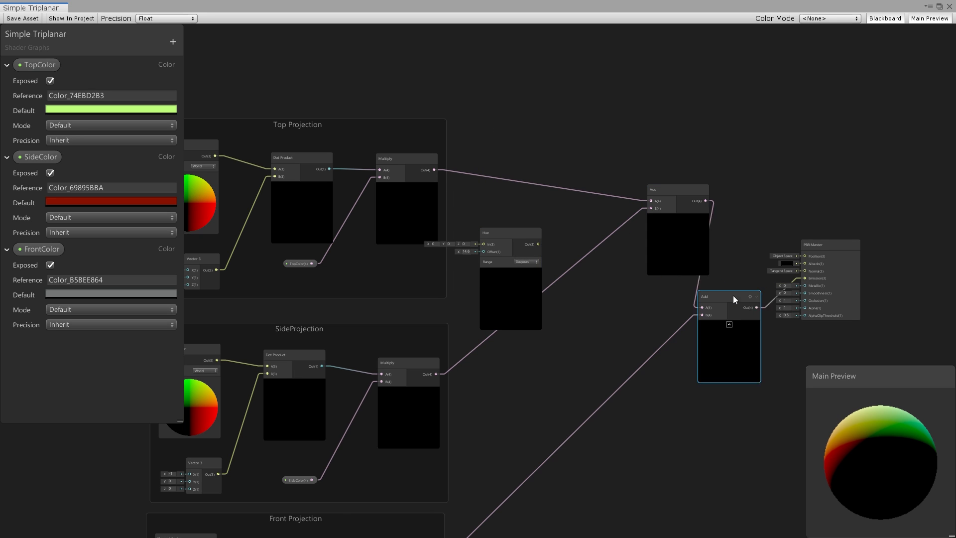
- Make room around the PBR Master, duplicate the Hue node twice and delete the red Color node
drag(732, 295, 743, 284)
drag(827, 244, 896, 243)
drag(511, 241, 556, 434)
key(ctrl+d)
key(ctrl+d)
scroll(531, 243, up, 3)
click(467, 142)
key(Delete)
- Route the Top Projection and SideProjection Multiply outputs through separate Hue nodes into the first Add's A and B inputs
drag(383, 132, 503, 176)
drag(585, 177, 715, 178)
middle_drag(573, 385, 578, 295)
drag(391, 352, 531, 269)
drag(609, 270, 717, 101)
- Route the Front Projection Multiply output through the third Hue node into the second Add's B input and tidy the Hue nodes
scroll(663, 253, down, 2)
middle_drag(663, 253, 633, 136)
drag(424, 428, 562, 297)
middle_drag(625, 297, 577, 353)
drag(578, 353, 698, 187)
drag(547, 342, 528, 348)
middle_drag(498, 200, 515, 229)
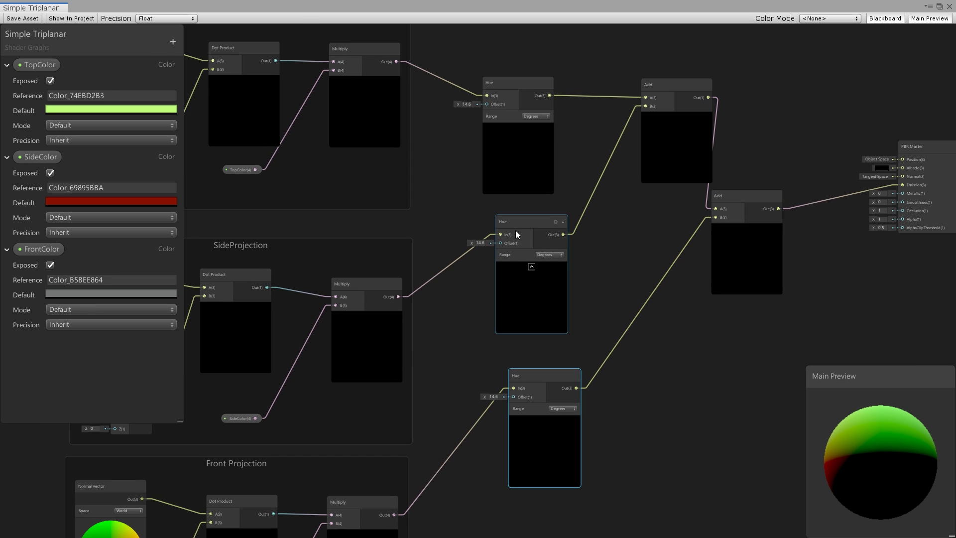
click(508, 137)
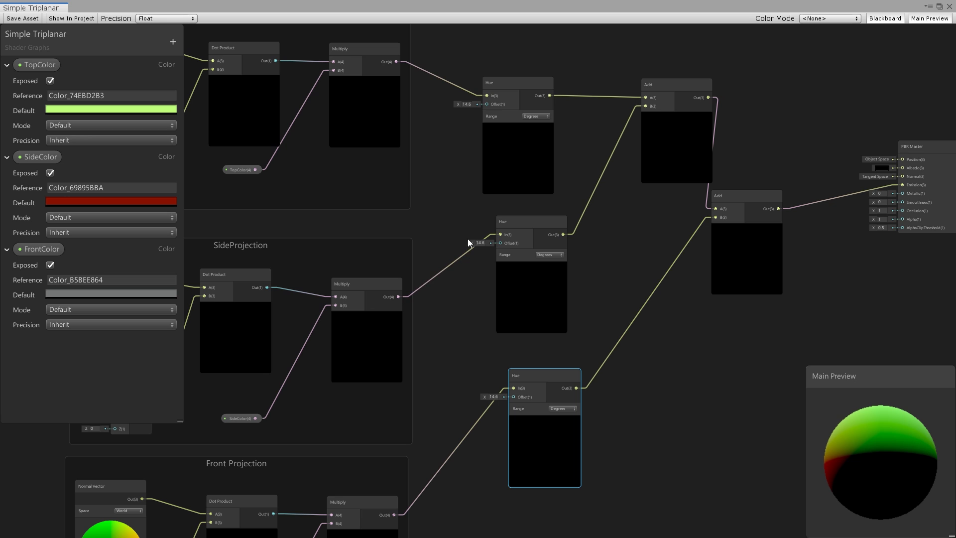
- Add a Vector1 property named ColorVaration to the blackboard
click(174, 43)
click(193, 51)
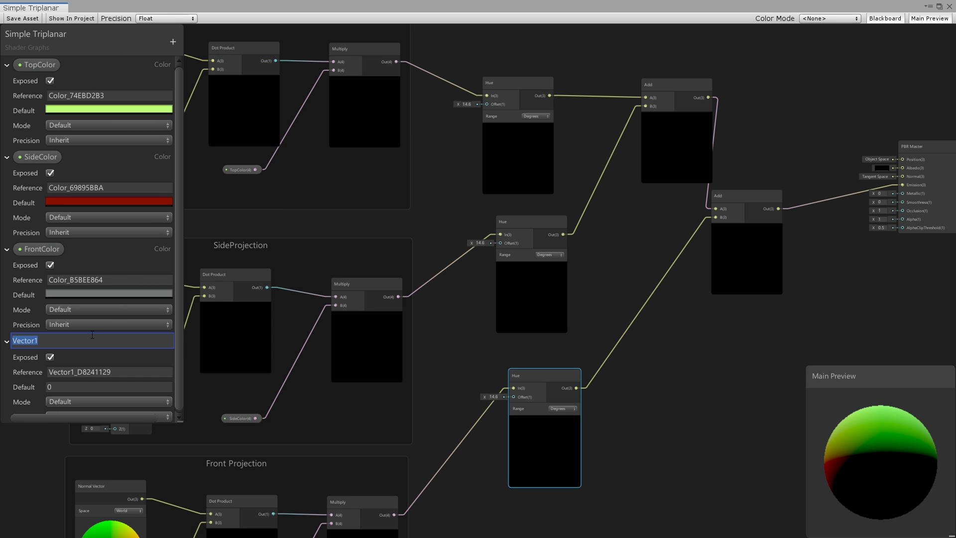
text(ColorVariation)
key(Return)
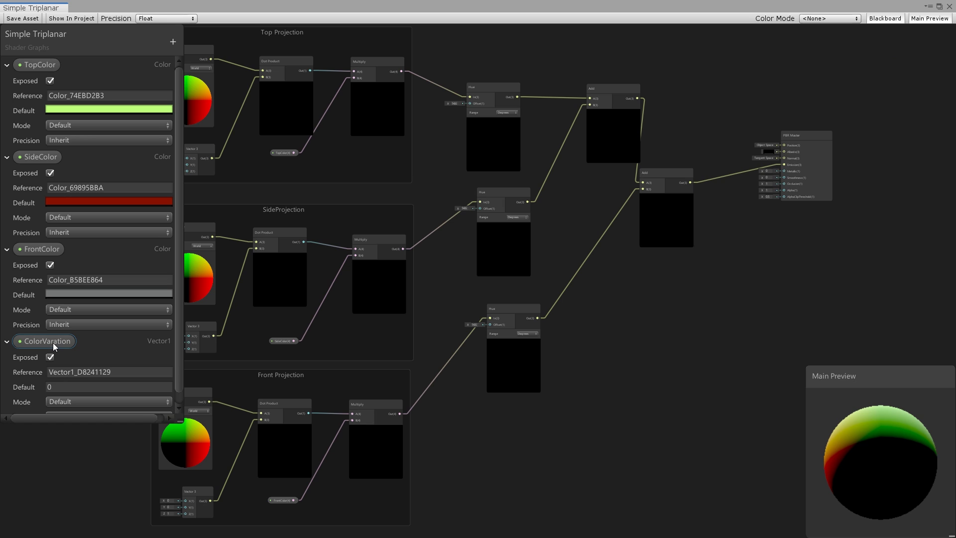
- Place the ColorVaration property in the graph and connect it to the Offset input of all three Hue nodes
drag(52, 342, 455, 288)
scroll(454, 287, up, 4)
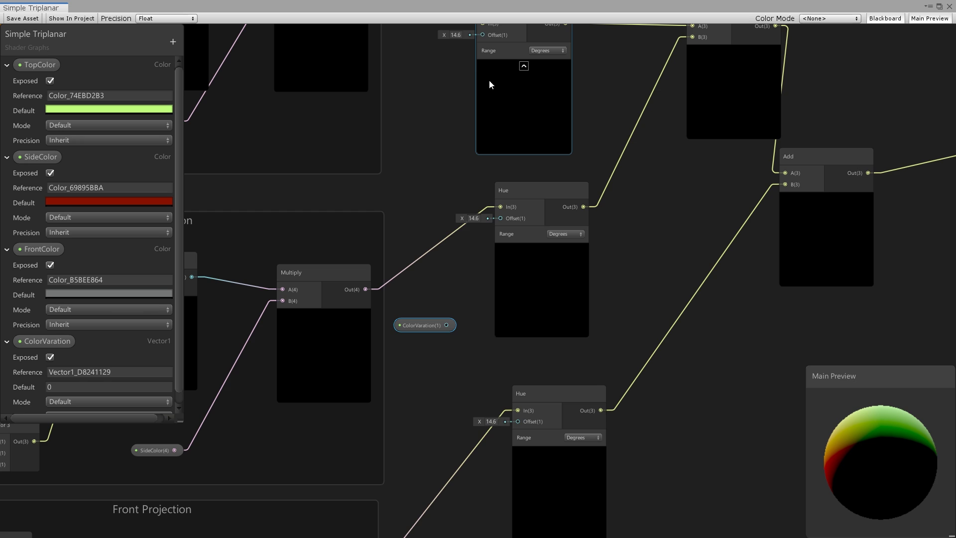
middle_drag(490, 80, 504, 151)
drag(464, 387, 525, 281)
middle_drag(640, 324, 635, 249)
drag(457, 311, 529, 407)
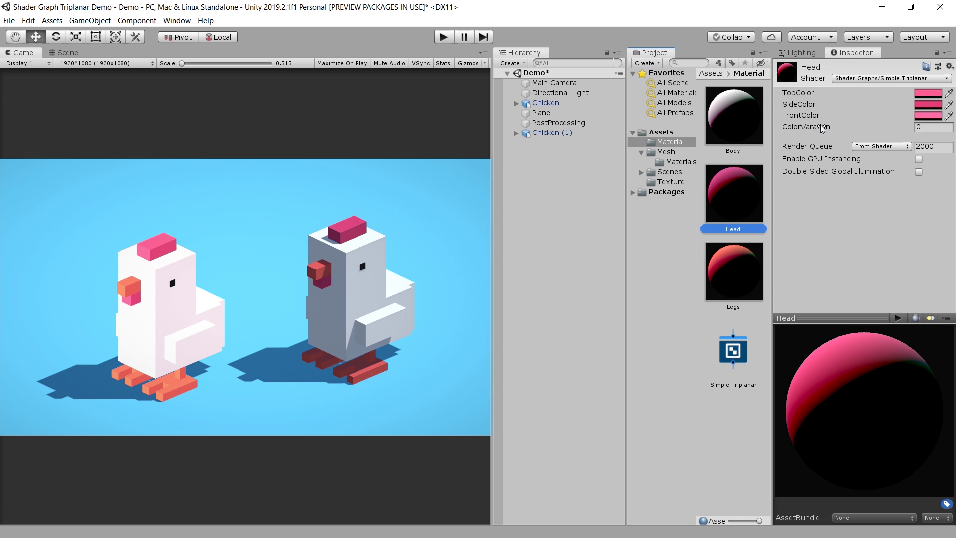
- Try different ColorVaration values on the Head material to preview the hue shift
drag(822, 131, 796, 130)
drag(826, 194, 801, 239)
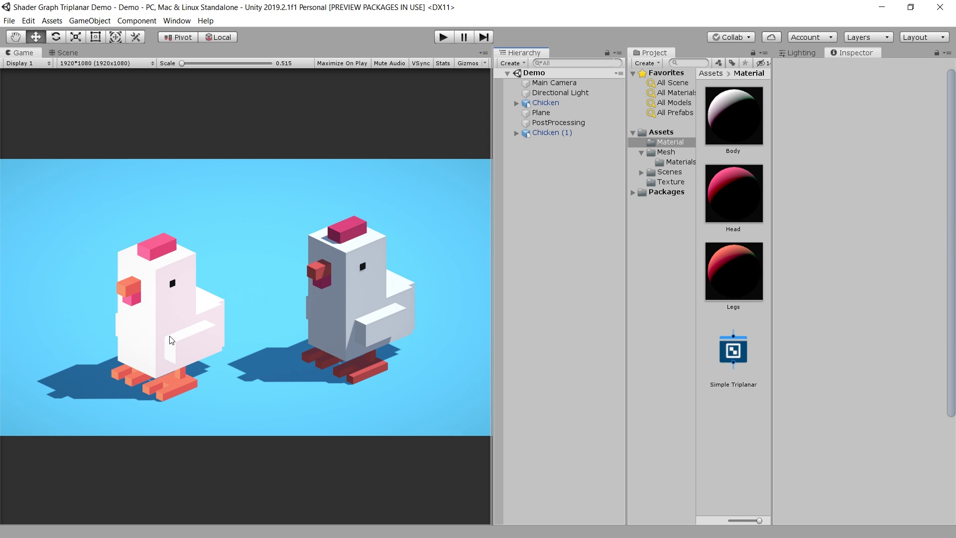
- Reopen the Simple Triplanar graph and move the final Add node's connection from Emission to Albedo on the PBR Master
click(739, 347)
double_click(740, 347)
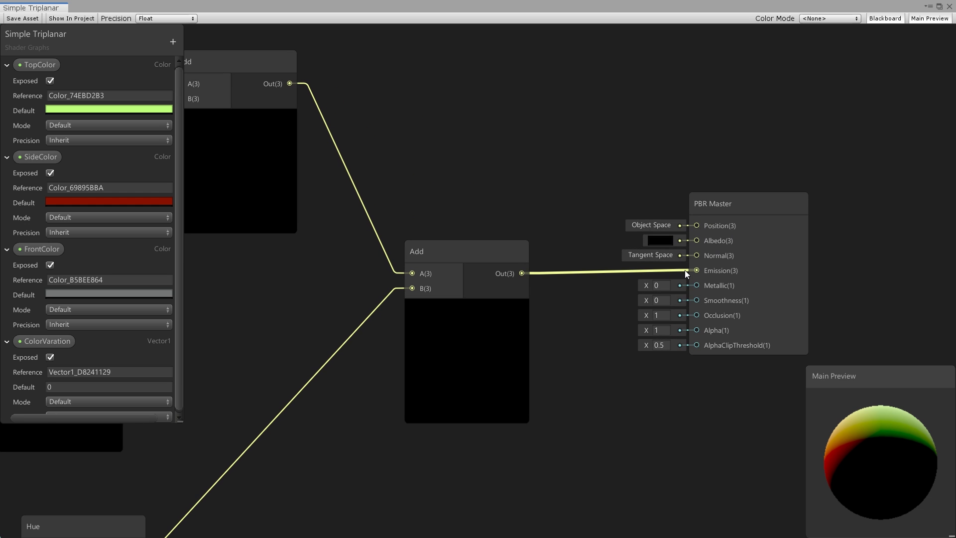
drag(685, 270, 696, 239)
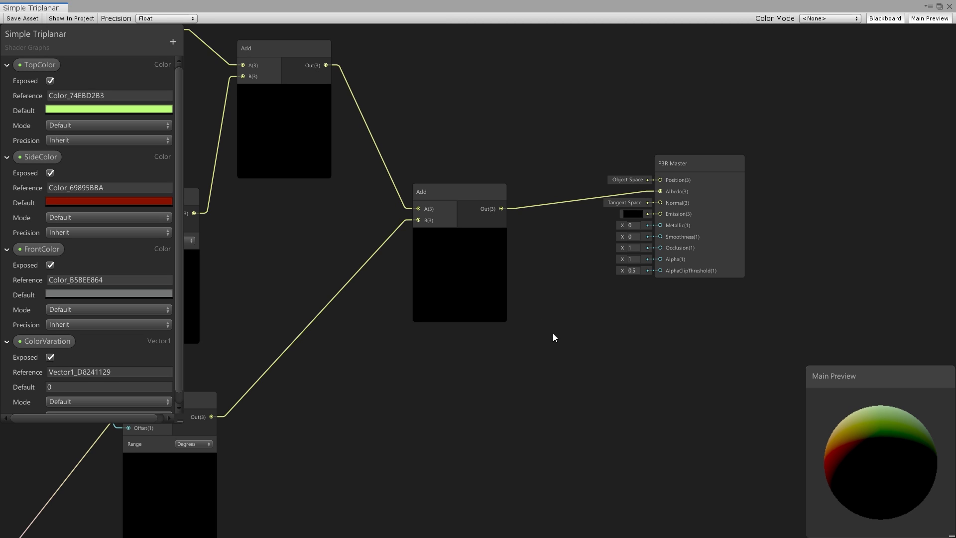
- Create a Multiply node below the PBR Master and a Vector 1 node beside it
key(space)
text(mult)
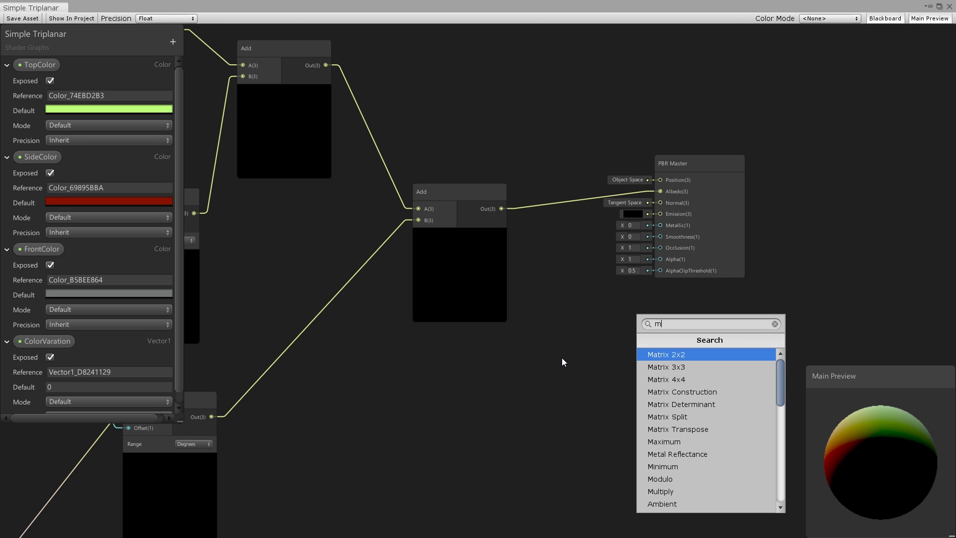
click(654, 355)
drag(614, 377, 594, 323)
click(450, 405)
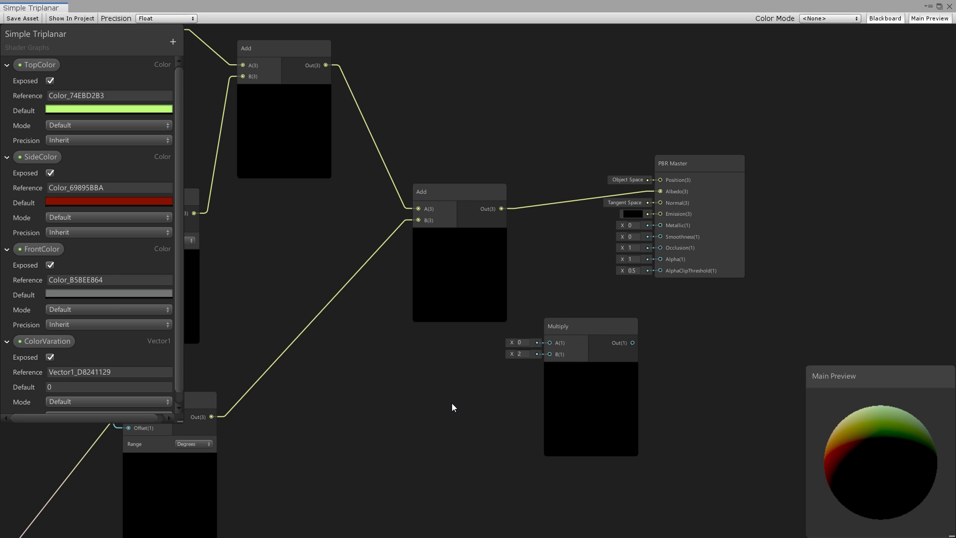
key(space)
text(vec)
click(575, 356)
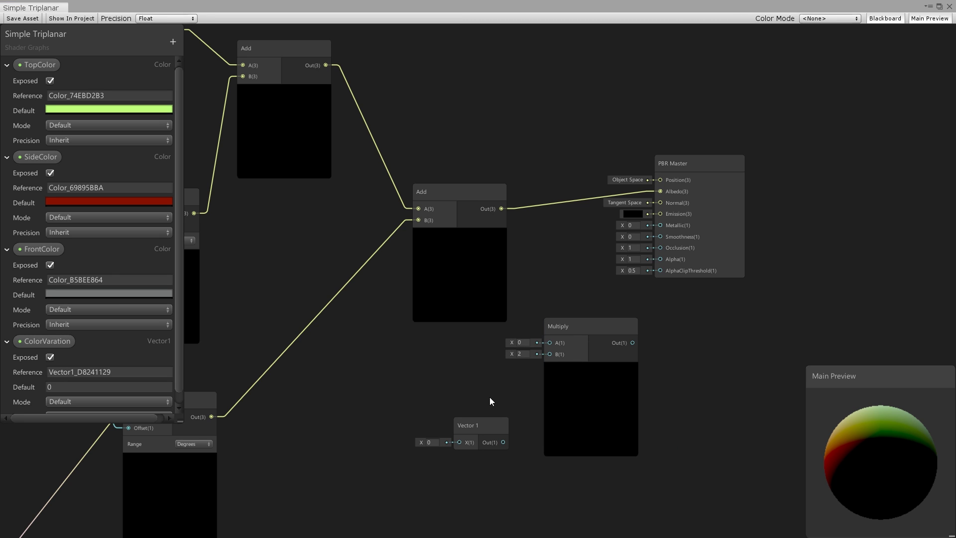
- Connect the final Add's output to the Multiply's A input and the Vector 1 output to its B input
scroll(613, 327, up, 3)
drag(465, 170, 531, 351)
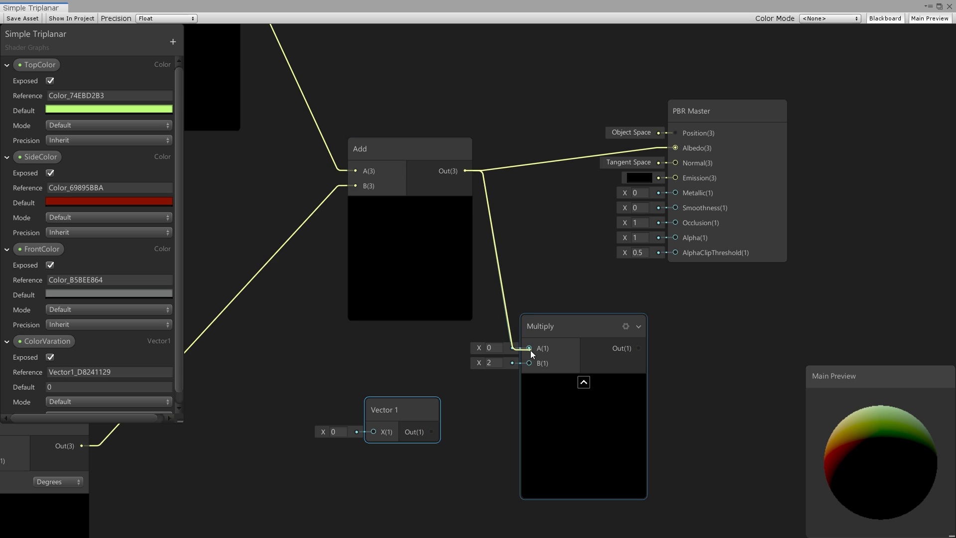
drag(431, 431, 533, 365)
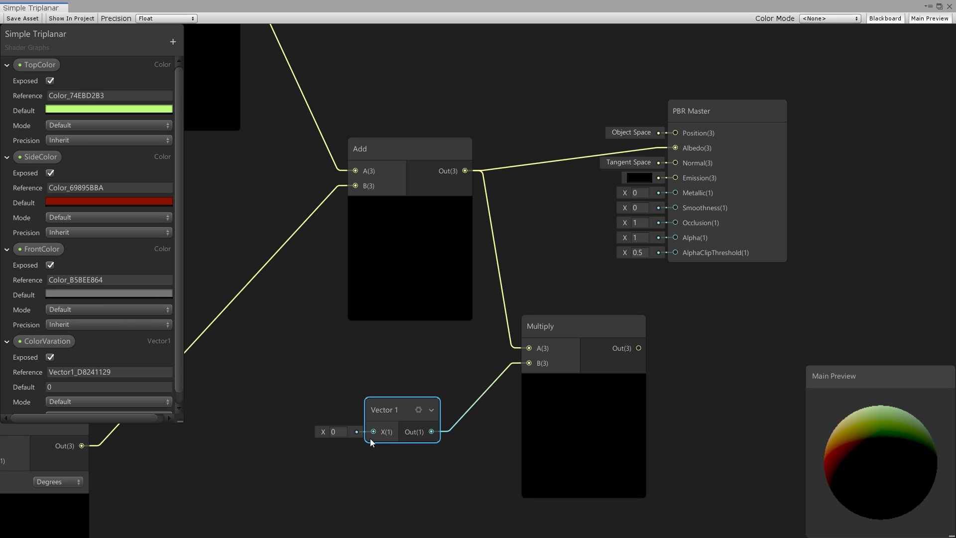
- Connect the Multiply output to Albedo and the final Add output to Emission, with the Vector 1 X value set to 0.5
drag(638, 348, 686, 178)
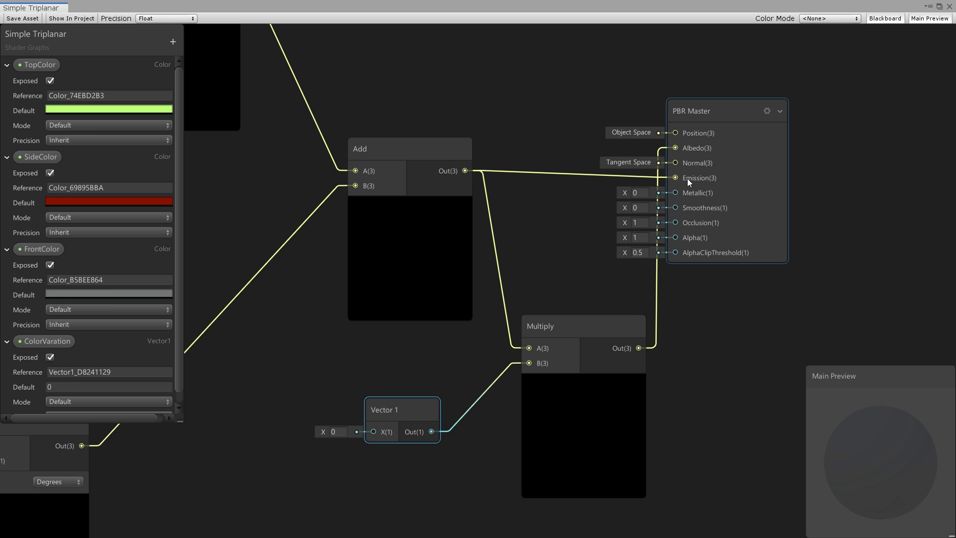
click(340, 431)
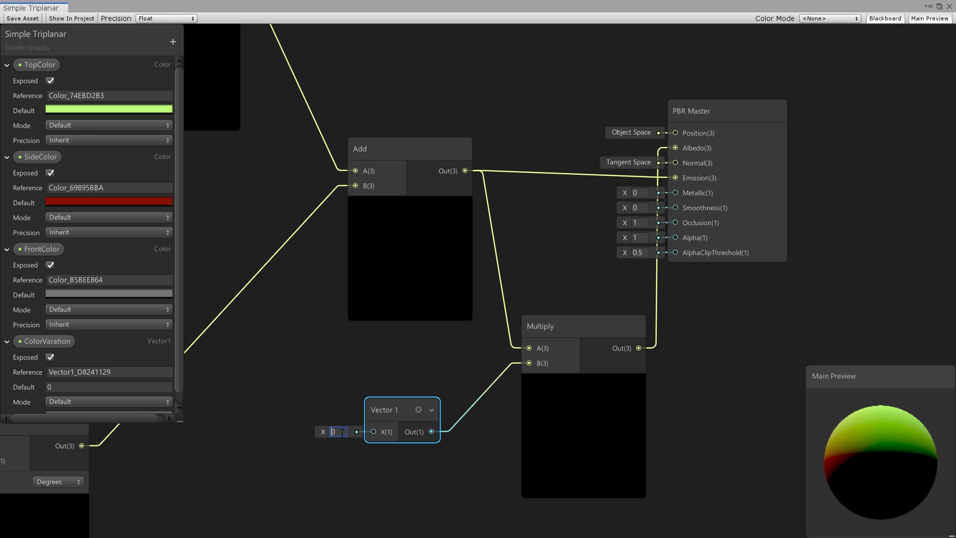
text(0.5)
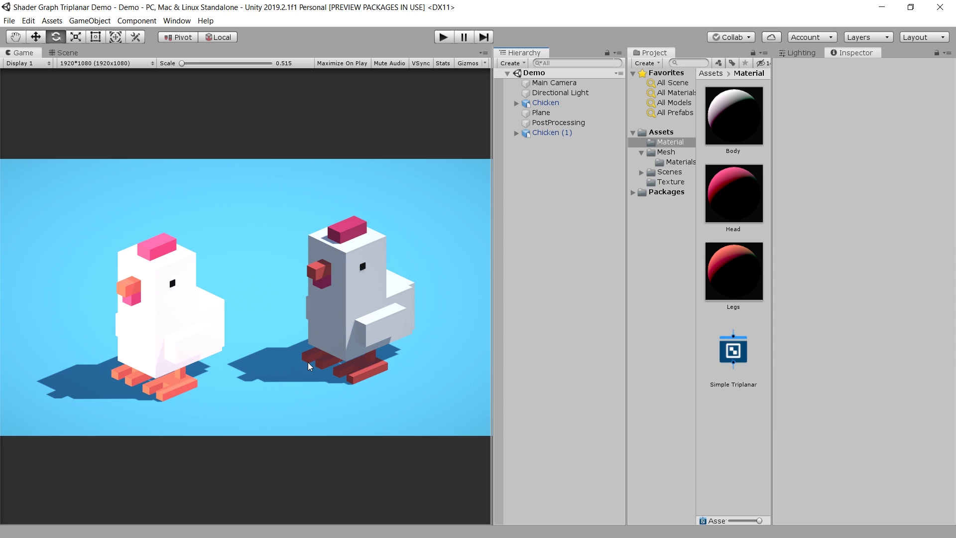
- Set the Directional Light's Intensity to 0.24 and check the chicken's shading in the Scene view
click(64, 53)
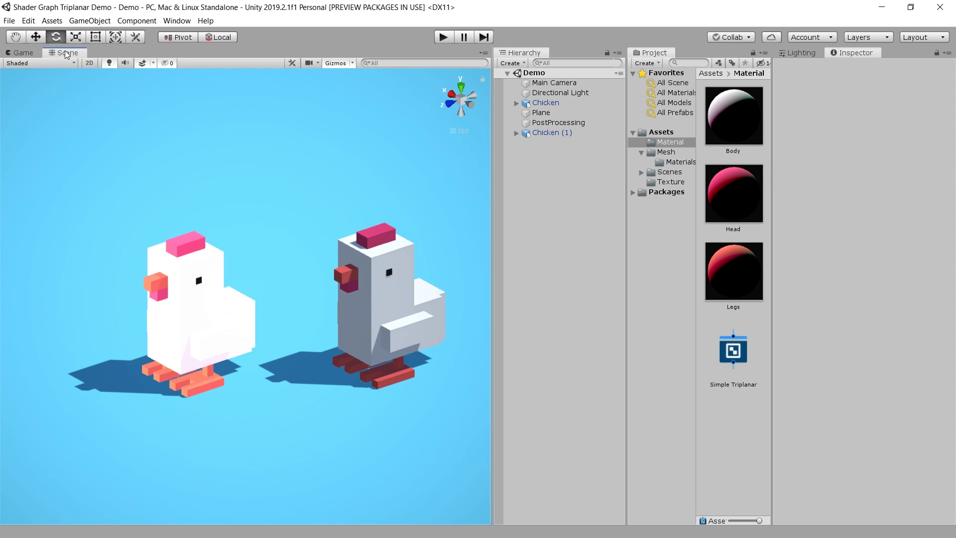
scroll(145, 372, up, 5)
alt+drag(144, 372, 170, 359)
scroll(183, 361, up, 3)
click(559, 92)
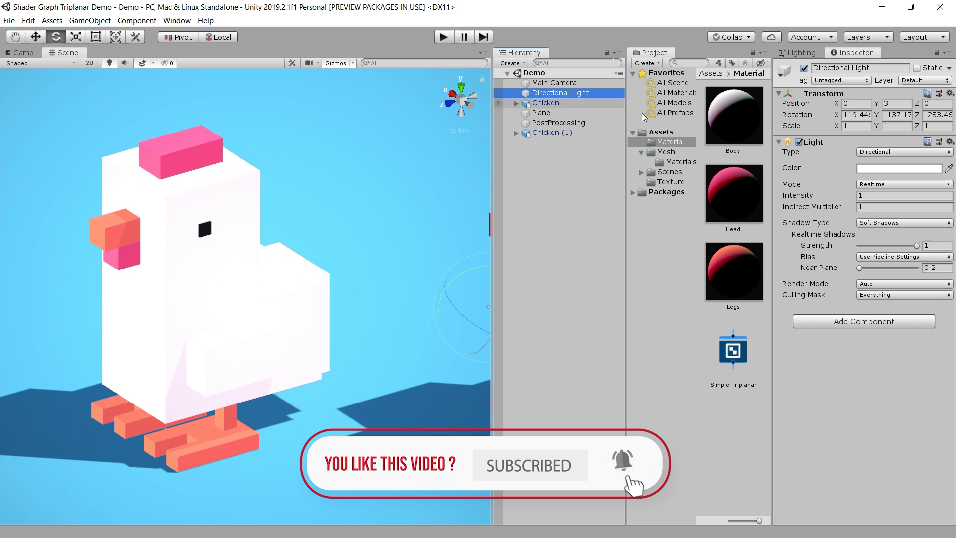
drag(834, 196, 819, 200)
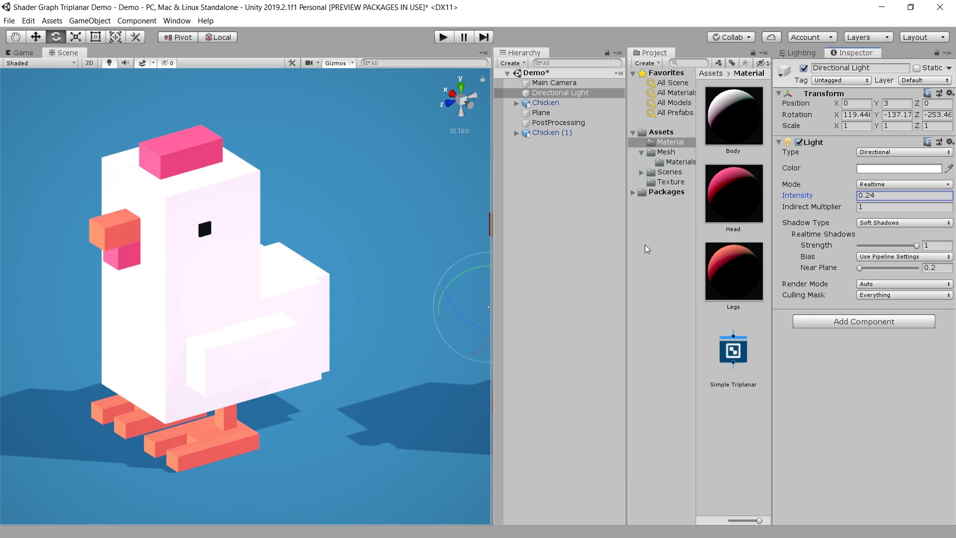
click(479, 284)
alt+drag(268, 237, 341, 365)
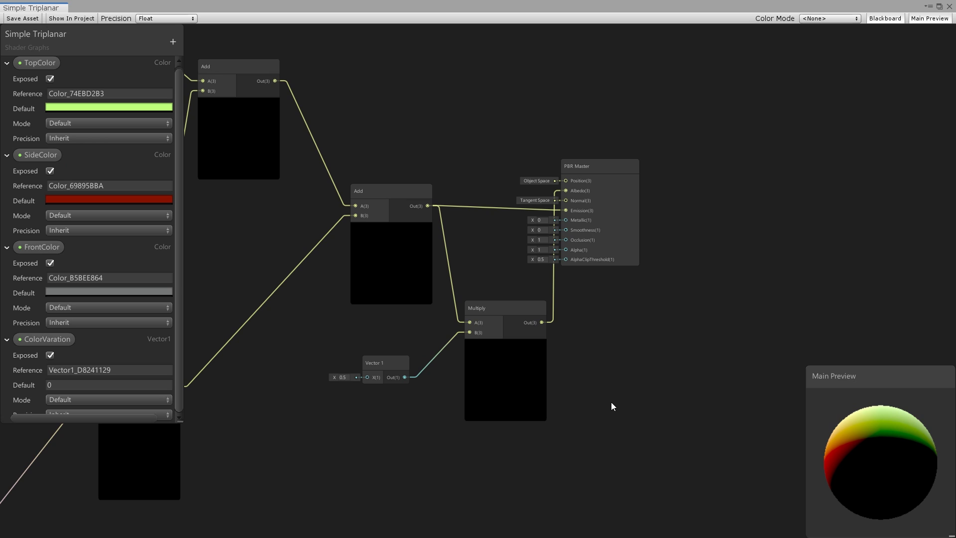
- Add a Boolean property named ActivateShadows and place its node in the graph beside the Multiply node, below the PBR Master
click(173, 42)
click(209, 159)
text(ActivateShadows)
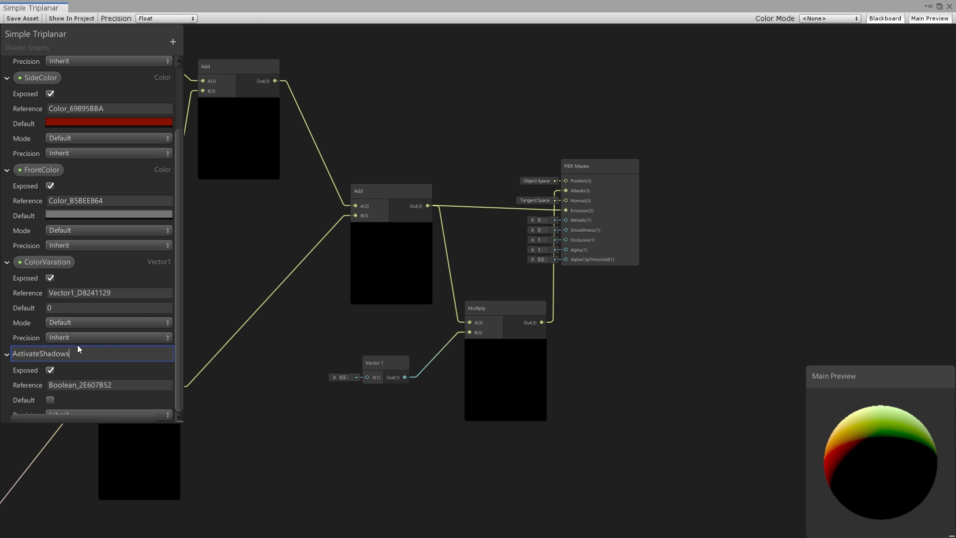
key(Return)
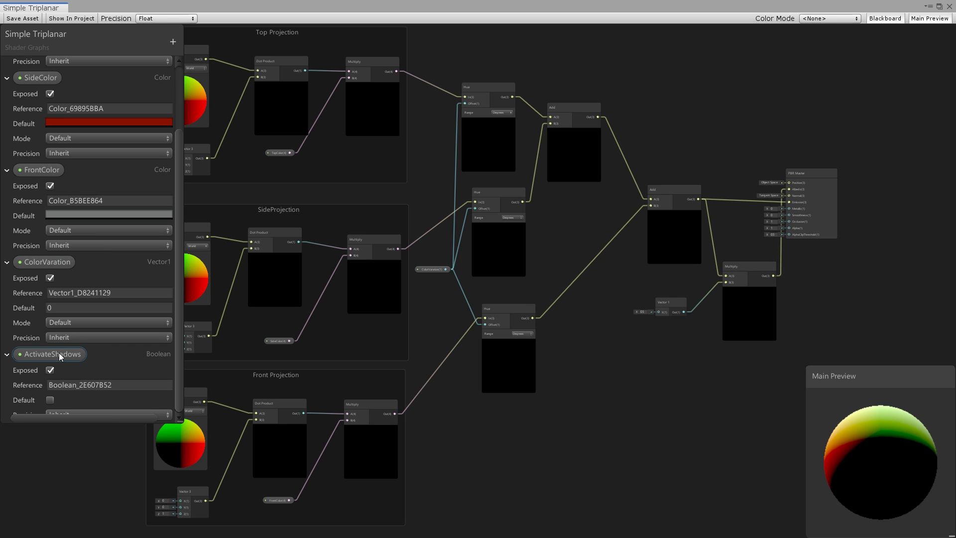
drag(59, 353, 719, 349)
scroll(823, 306, up, 4)
drag(493, 402, 658, 286)
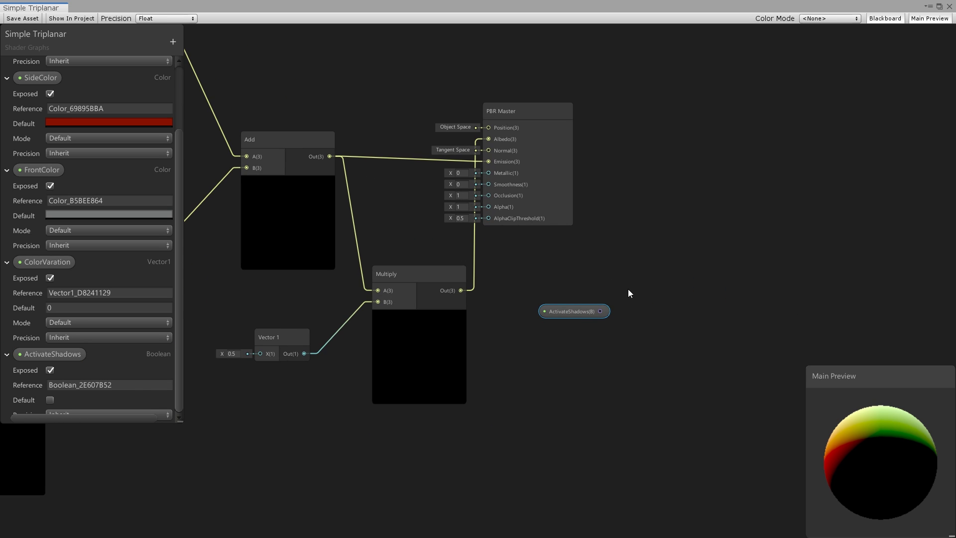
- Create a Branch node near the PBR Master and connect ActivateShadows to its Predicate input
click(627, 270)
key(space)
text(bra)
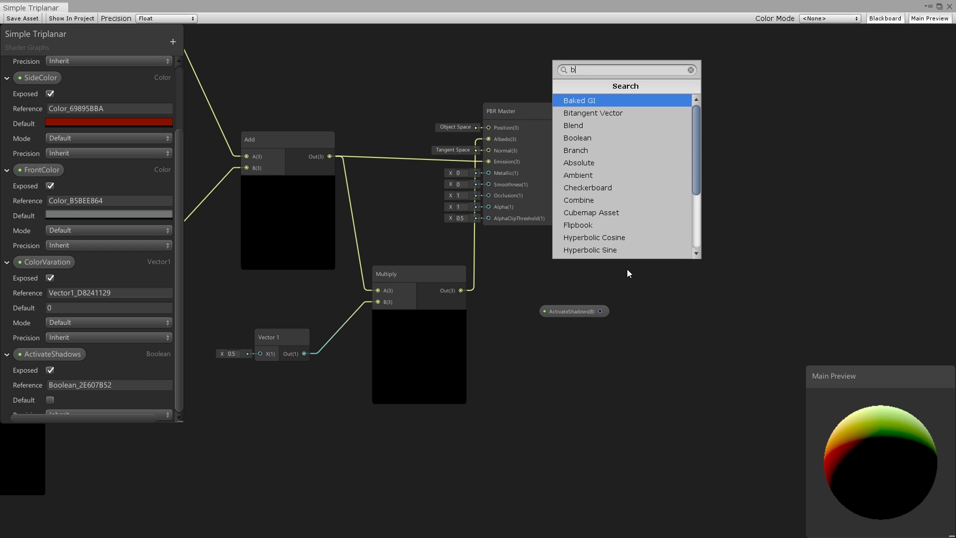
key(Return)
scroll(581, 312, up, 2)
drag(572, 311, 594, 299)
- Connect the Multiply output to the Branch's True input and the Branch output to the PBR Master's Albedo
drag(420, 293, 593, 313)
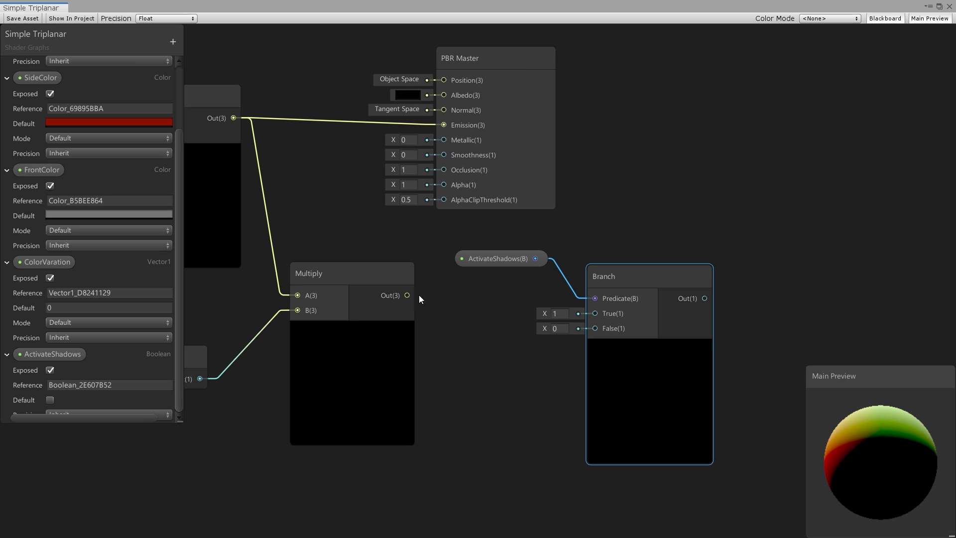
drag(407, 295, 595, 313)
drag(687, 327, 431, 123)
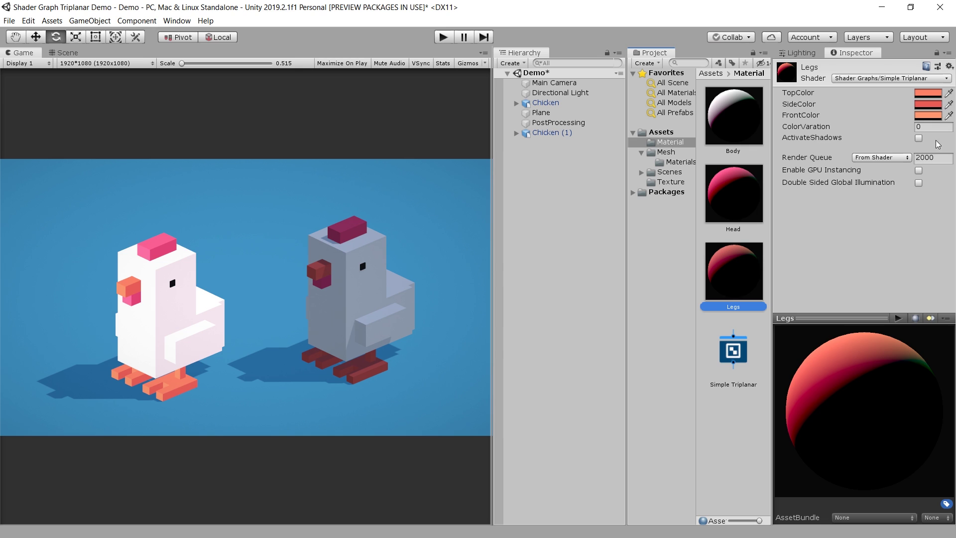
- Select the Body, Head and Legs materials together and enable ActivateShadows on all three
click(746, 117)
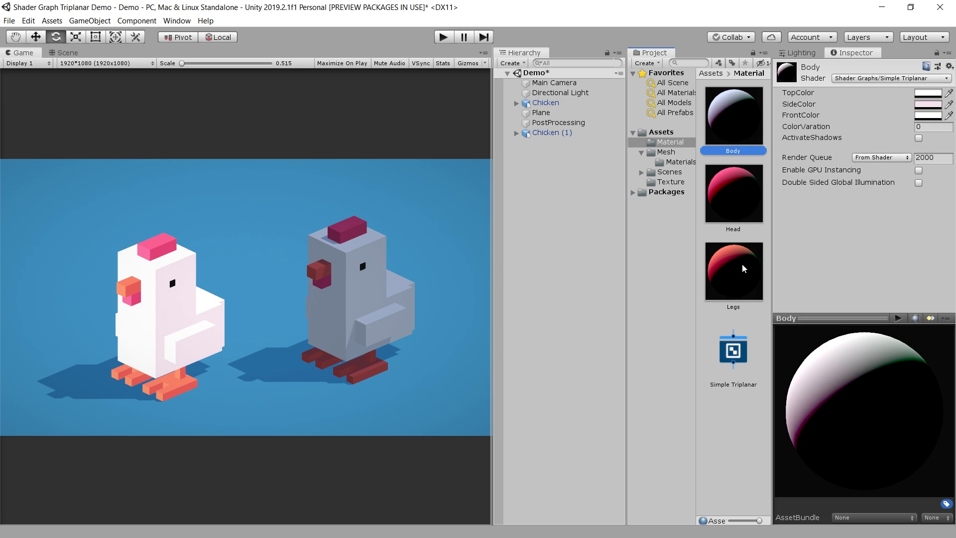
shift+click(742, 264)
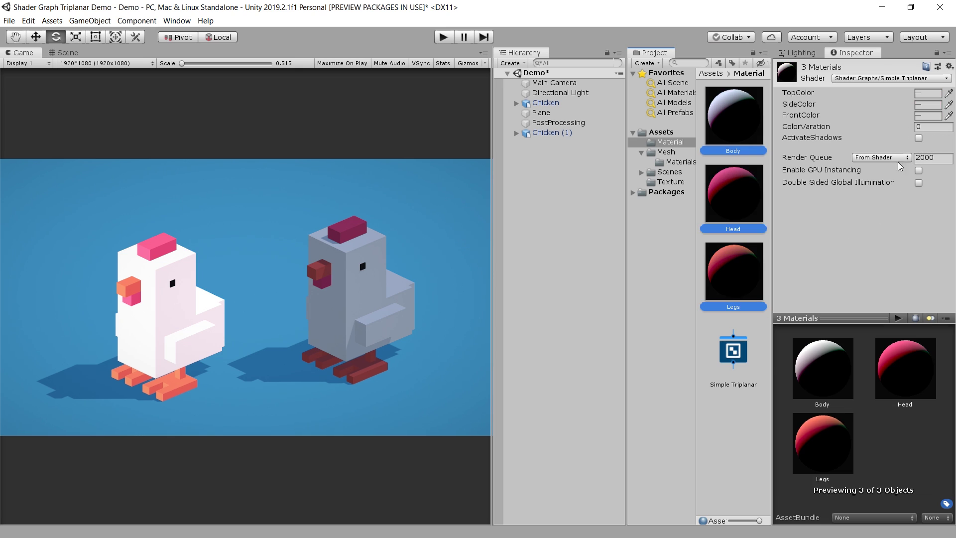
click(918, 138)
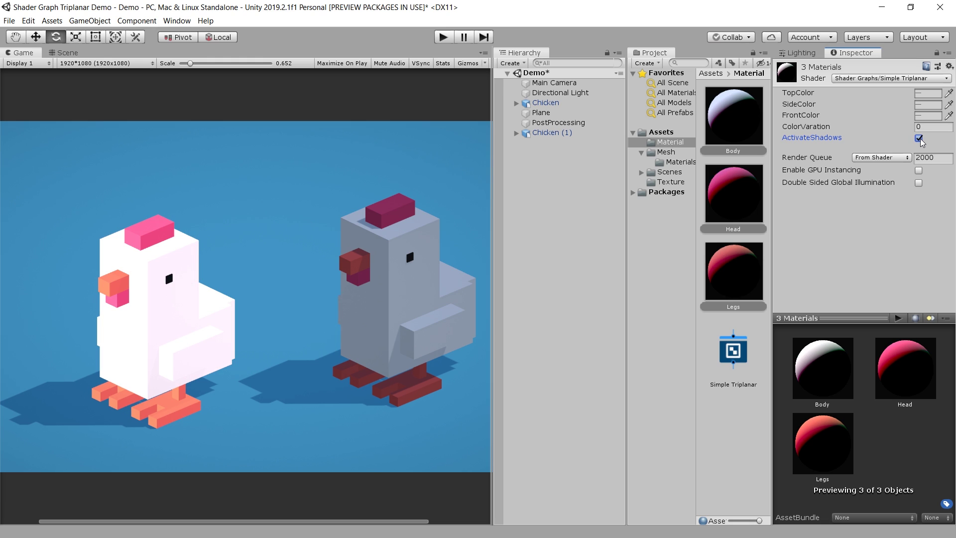
- Set the Directional Light's Intensity to 1
click(573, 271)
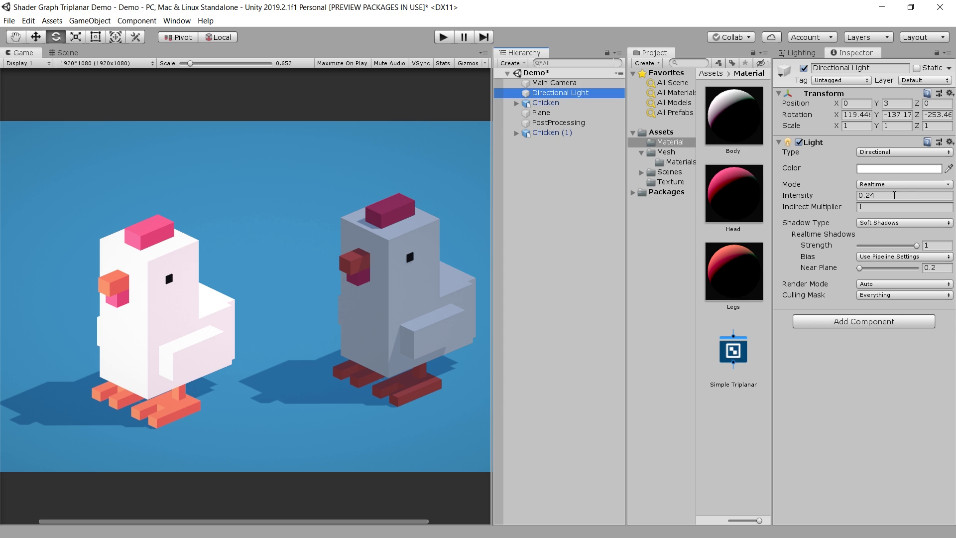
click(894, 195)
text(1)
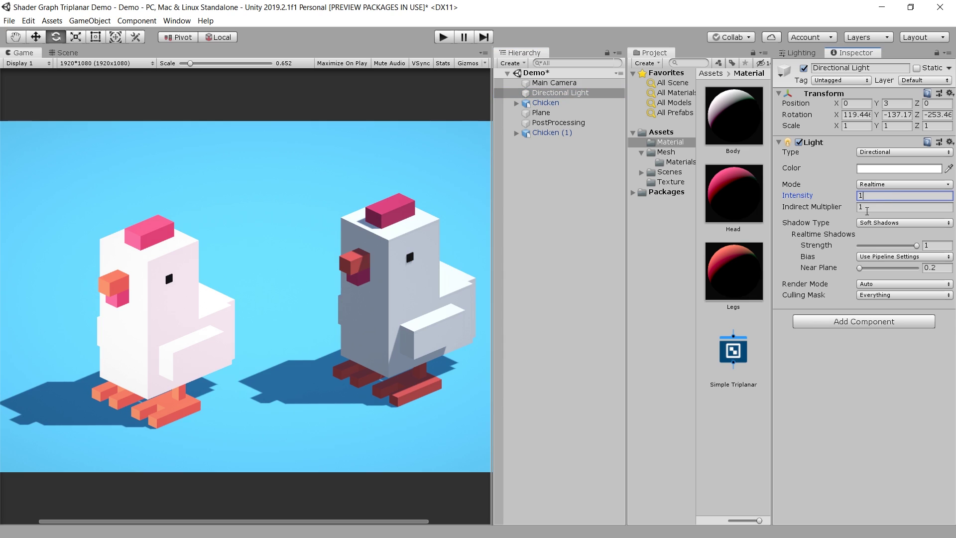